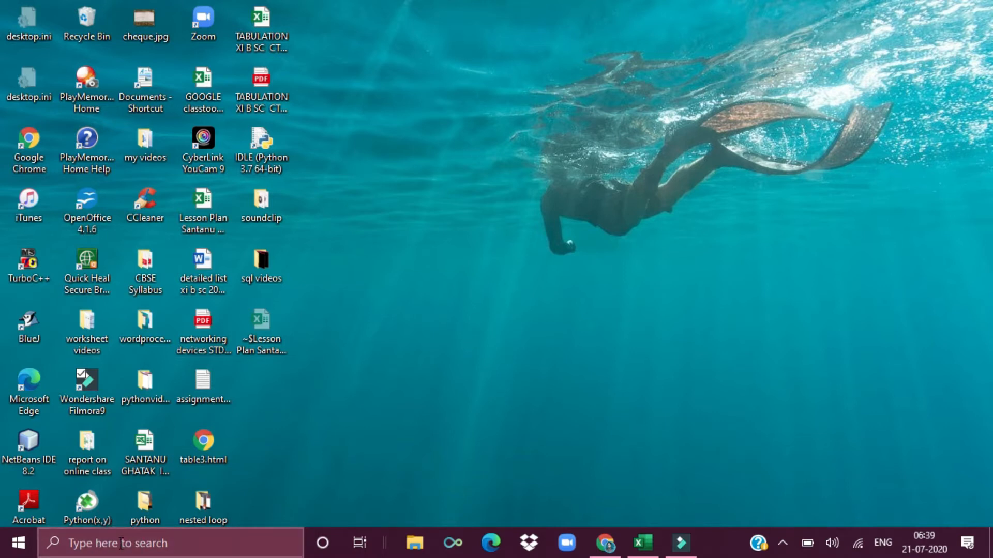
Search the computer for "microsoft excel" and open the Excel app from the results
{"action": "left_click", "coordinate": [95, 547]}
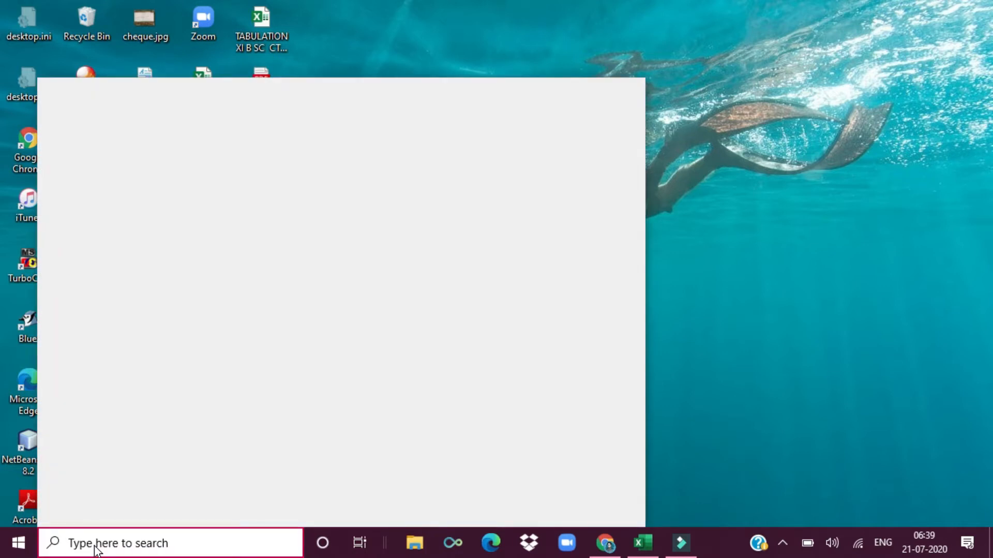
{"action": "type", "text": "mmic"}
{"action": "key", "text": "BackSpace"}
{"action": "key", "text": "BackSpace"}
{"action": "key", "text": "BackSpace"}
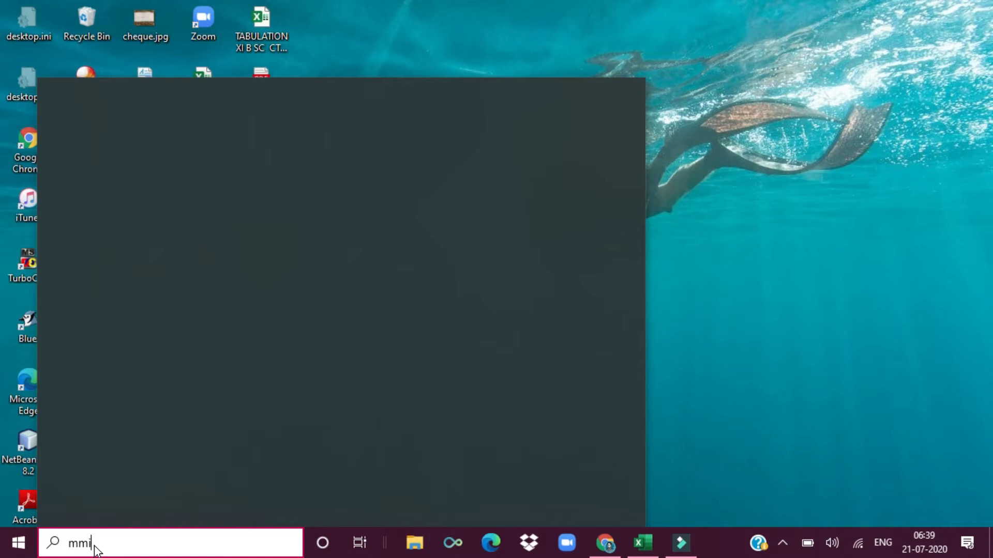
{"action": "type", "text": "icrosoft excel"}
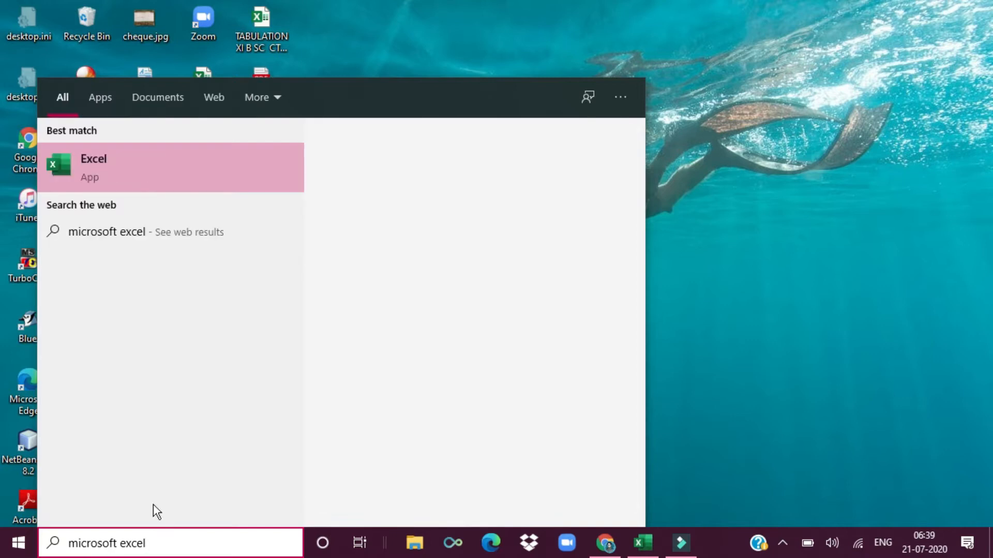
{"action": "left_click", "coordinate": [93, 180]}
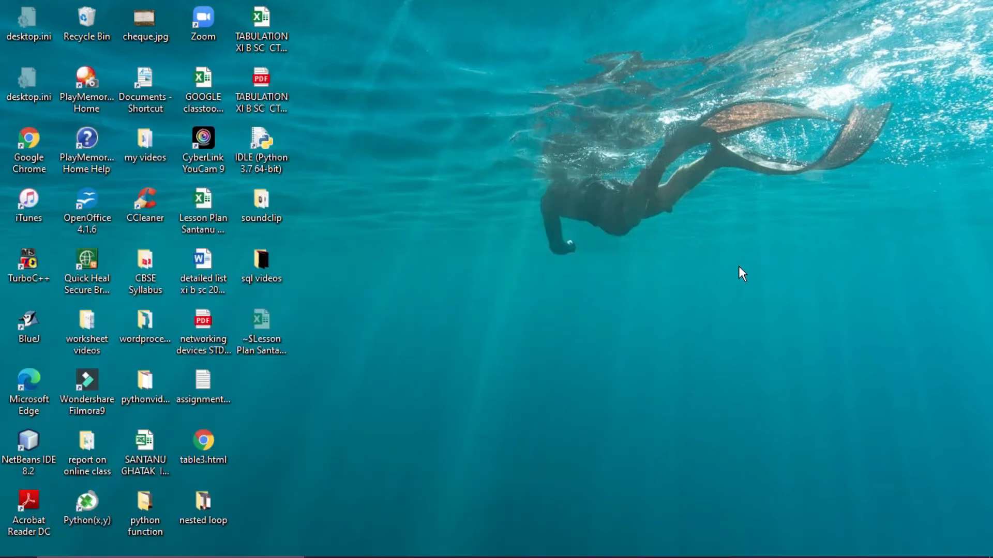
Launch Excel with the Run command "excel" and bring its blank workbook window to the front
{"action": "key", "text": "super+r"}
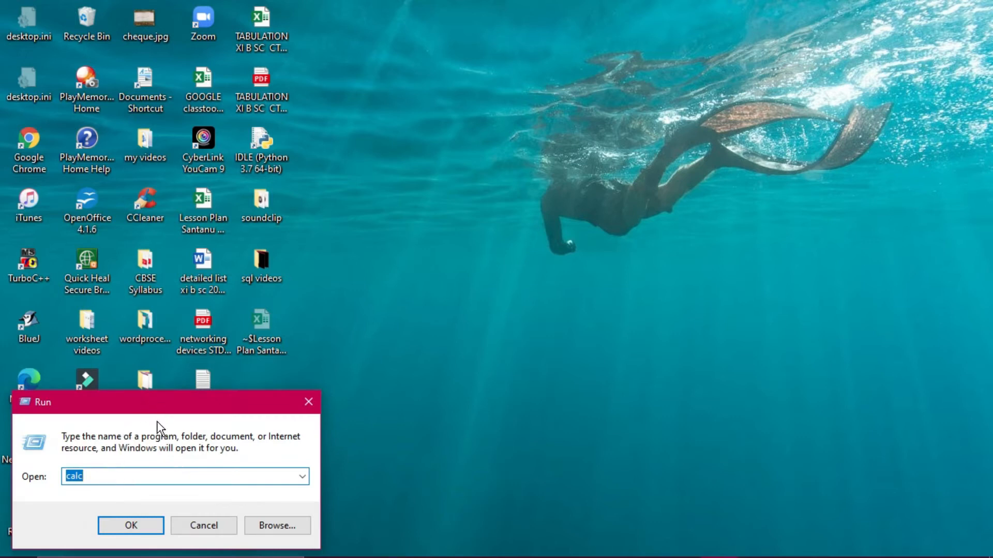
{"action": "type", "text": "excel"}
{"action": "key", "text": "Return"}
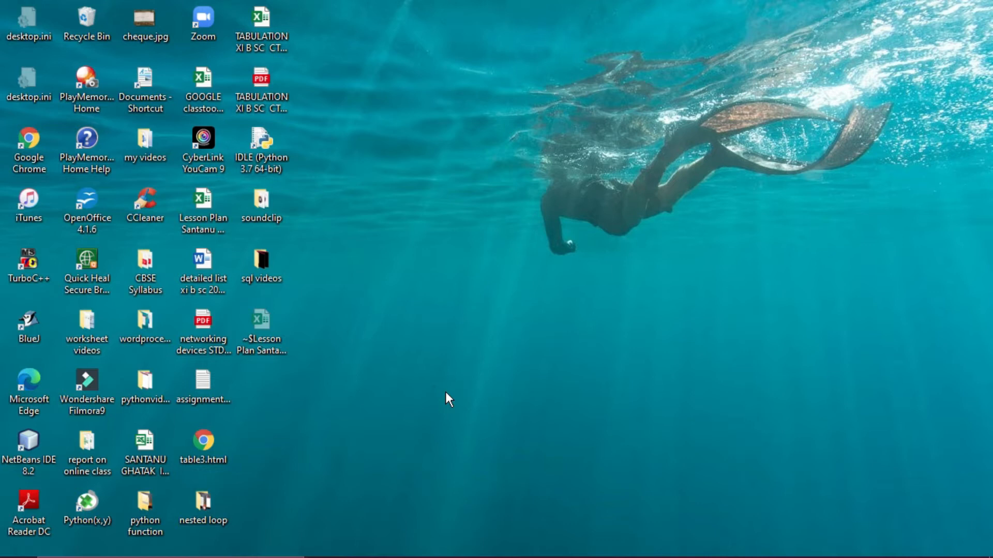
{"action": "mouse_move", "coordinate": [535, 557]}
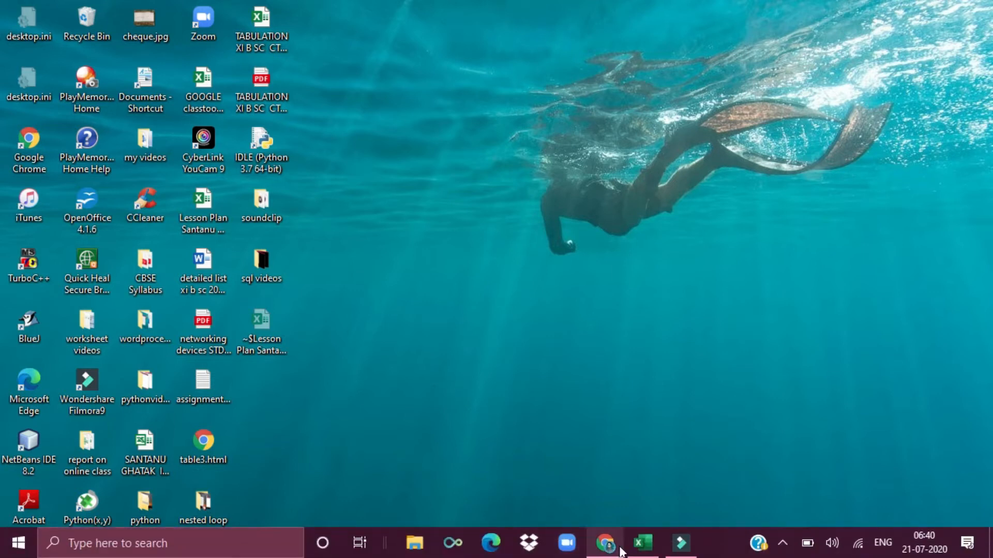
{"action": "left_click", "coordinate": [635, 552]}
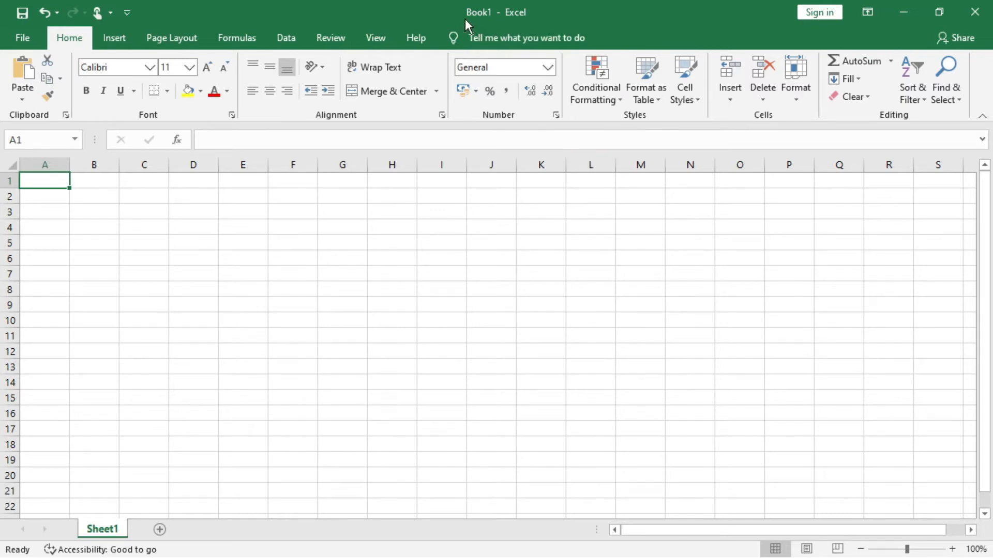
Create a new blank workbook
{"action": "left_click", "coordinate": [18, 36]}
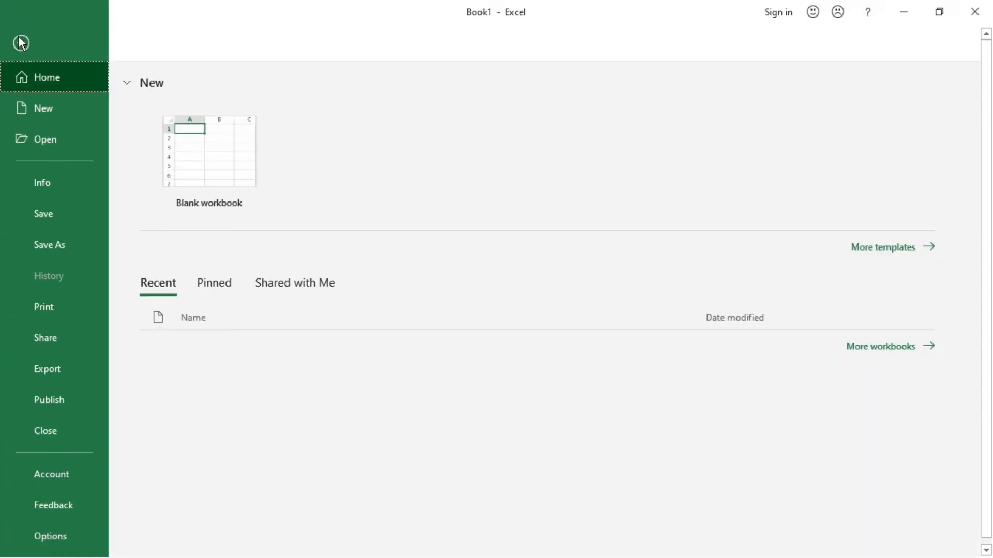
{"action": "left_click", "coordinate": [49, 107]}
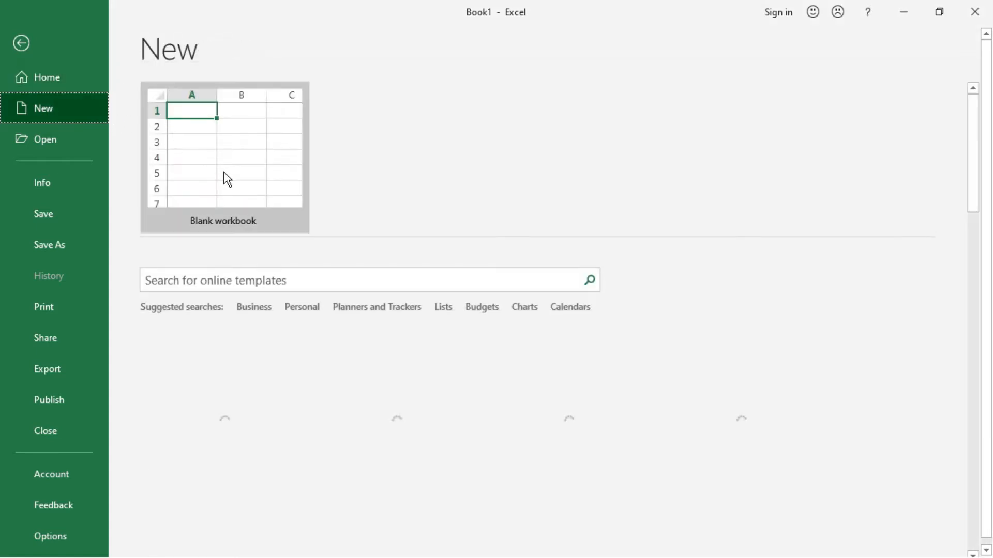
{"action": "left_click", "coordinate": [223, 172]}
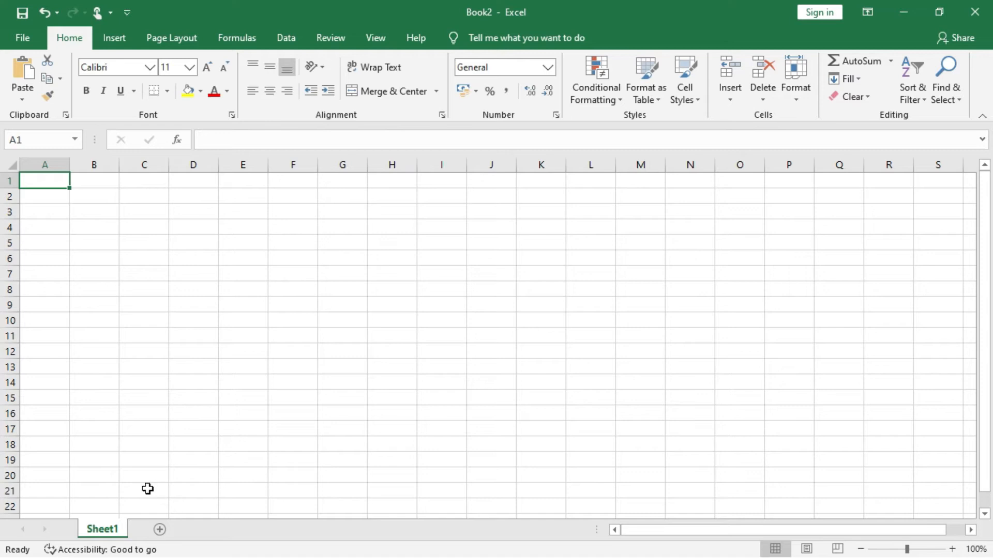
Add two worksheets after Sheet1, and insert another worksheet in front of Sheet2
{"action": "left_click", "coordinate": [160, 529]}
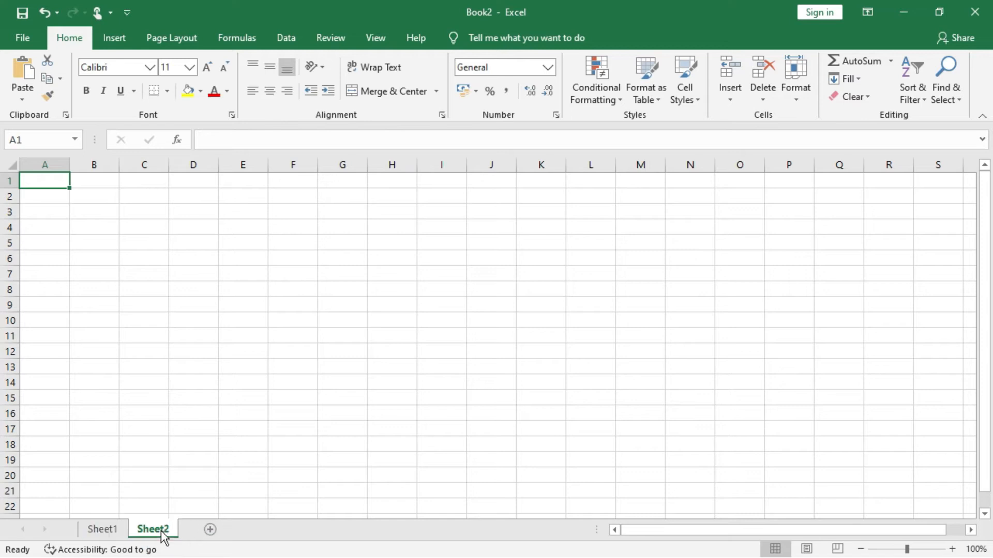
{"action": "left_click", "coordinate": [210, 531]}
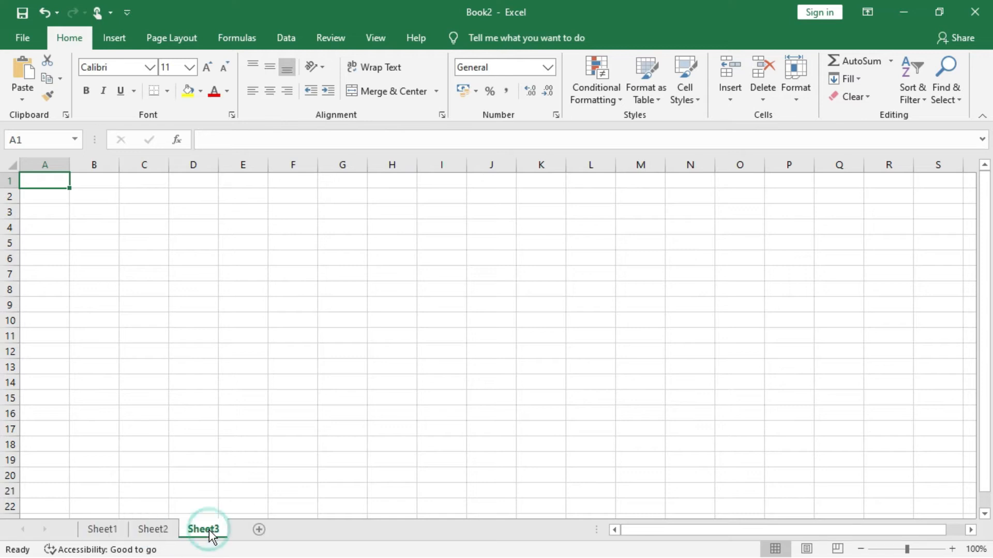
{"action": "right_click", "coordinate": [142, 528]}
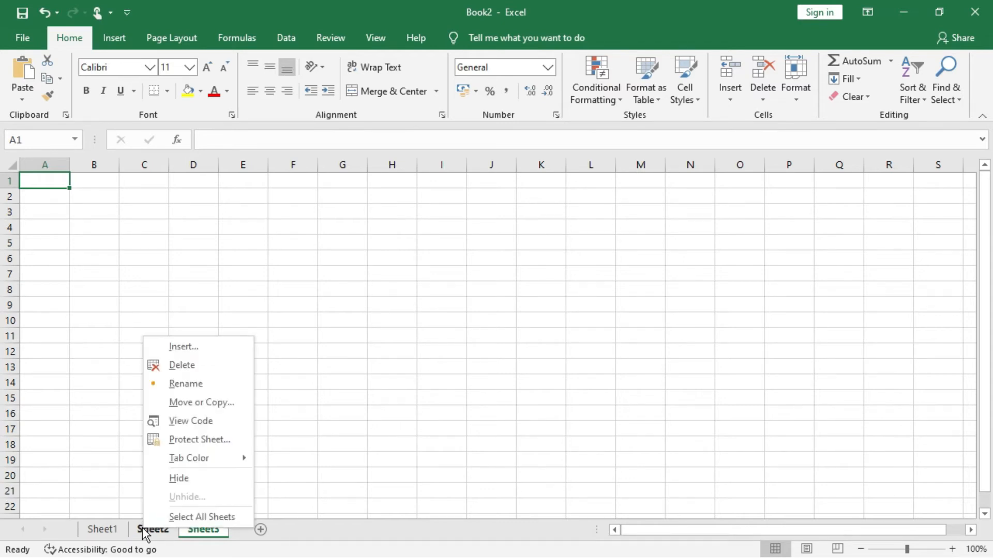
{"action": "left_click", "coordinate": [180, 348]}
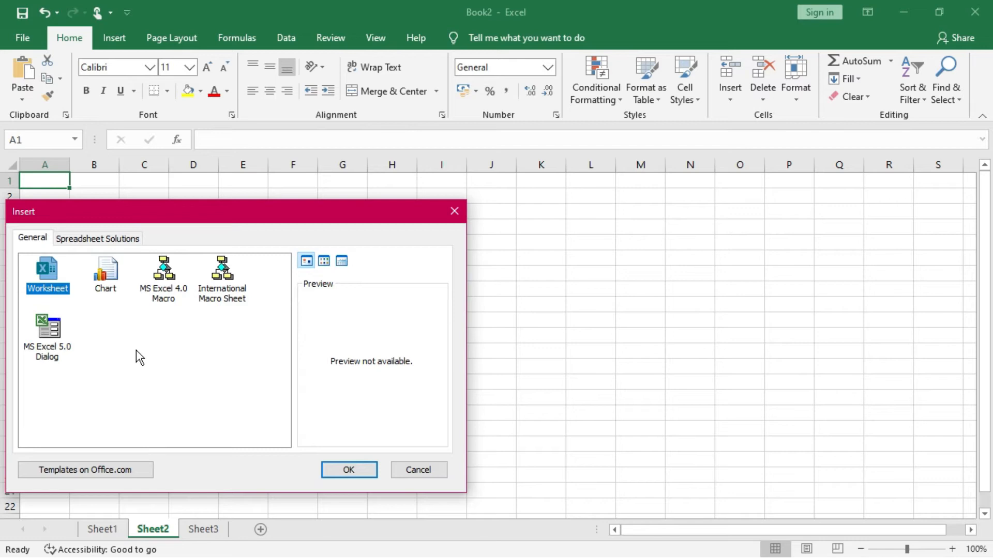
{"action": "left_click", "coordinate": [349, 475]}
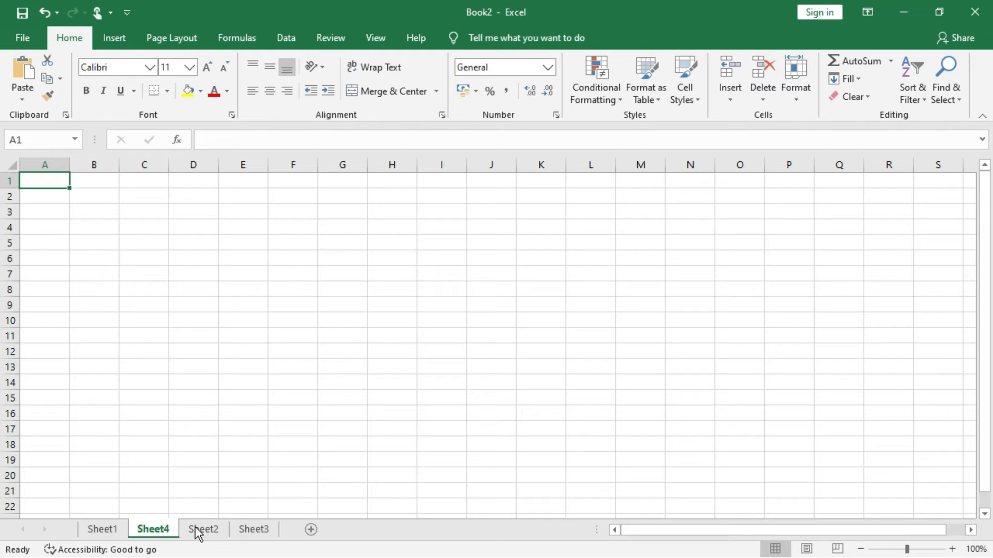
Reorder the worksheets as Sheet1, Sheet2, Sheet3, Sheet4 and select cell G21 on Sheet2
{"action": "left_click_drag", "start_coordinate": [243, 532], "coordinate": [155, 531]}
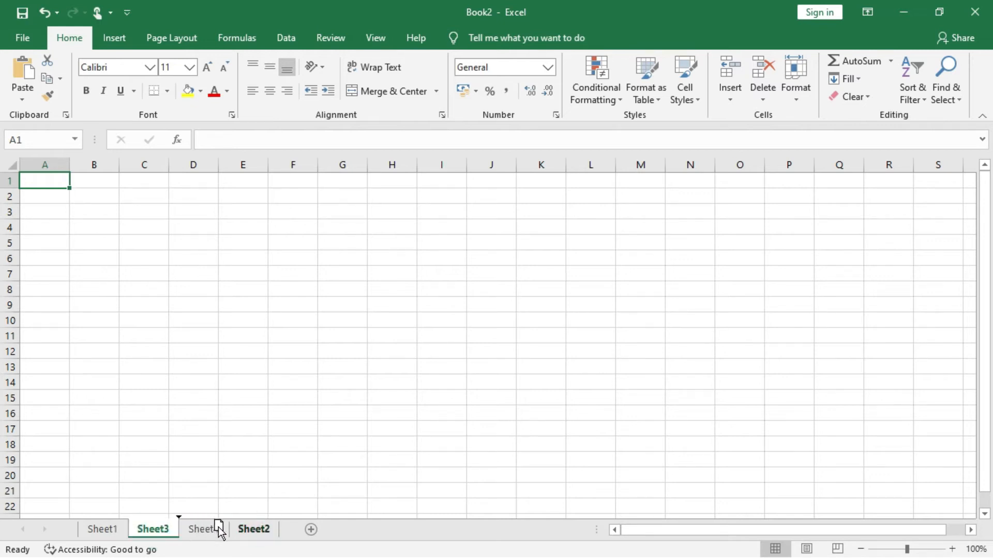
{"action": "left_click", "coordinate": [222, 530]}
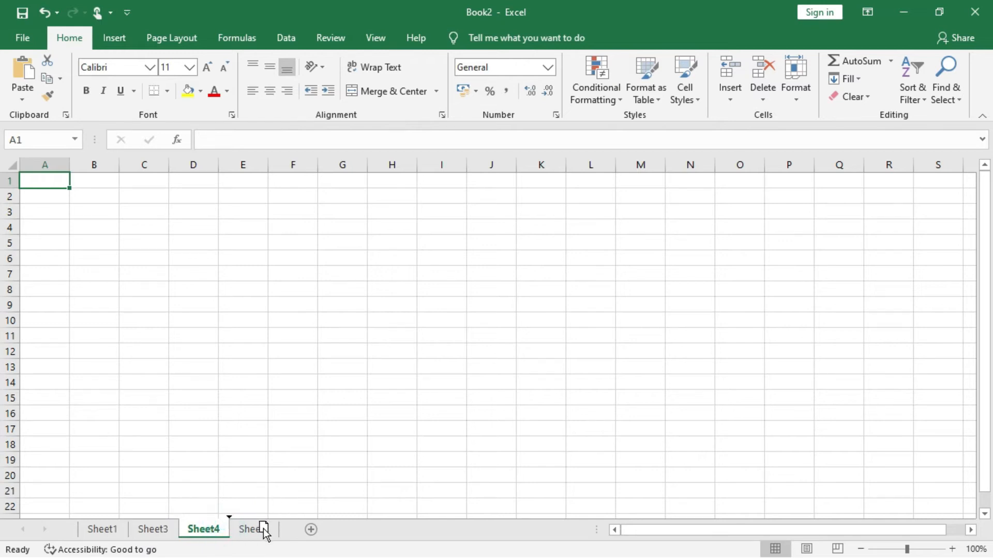
{"action": "mouse_move", "coordinate": [265, 533]}
{"action": "left_mouse_down"}
{"action": "mouse_move", "coordinate": [172, 514]}
{"action": "mouse_move", "coordinate": [135, 532]}
{"action": "left_mouse_up"}
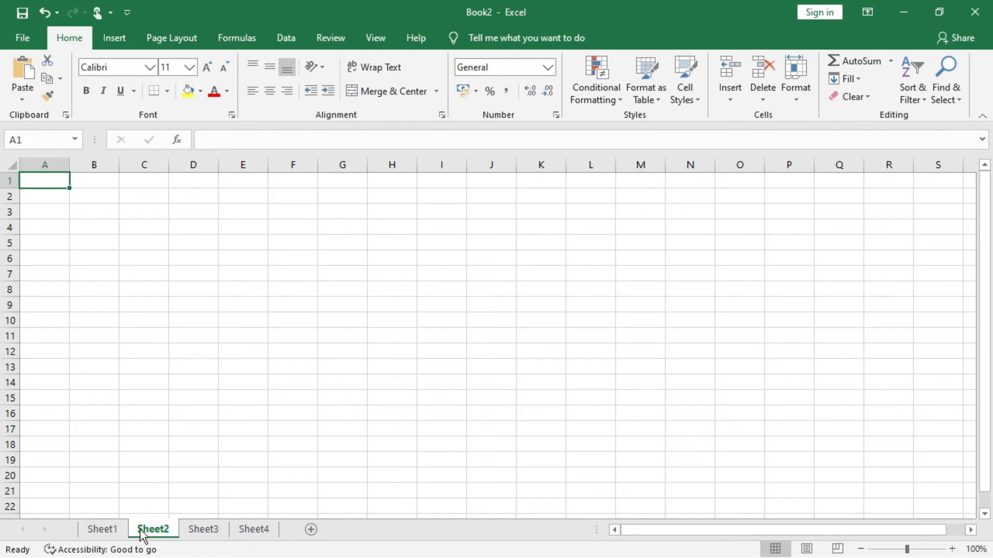
{"action": "left_click", "coordinate": [352, 489]}
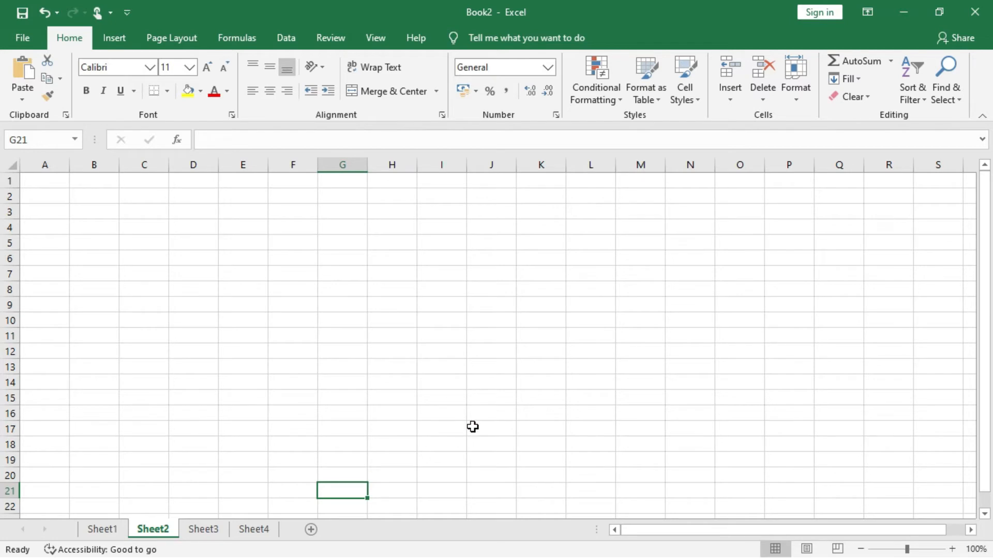
Open the On-Screen Keyboard, using the Run command "osk" or its shortcut, and move it up over the first rows of the sheet
{"action": "key", "text": "super+r"}
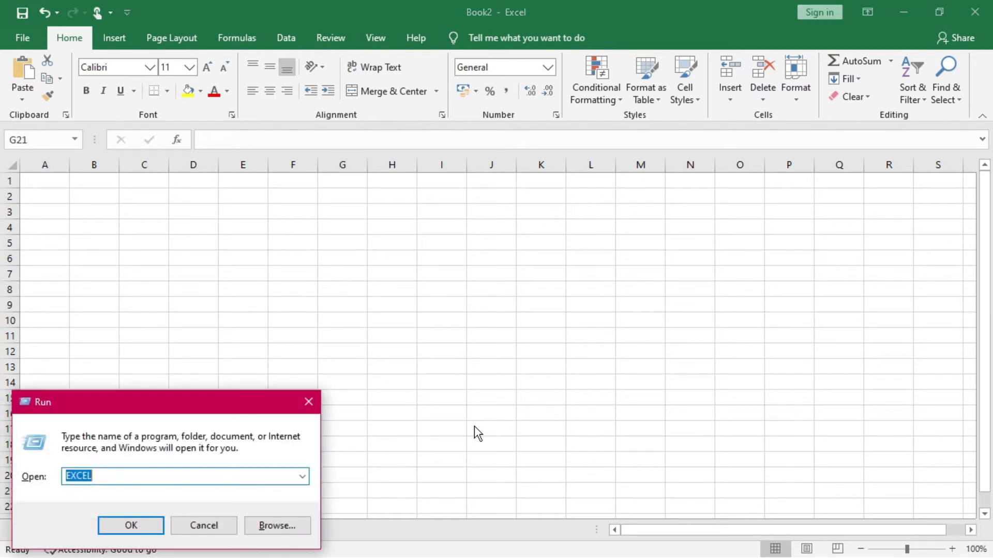
{"action": "type", "text": "osk"}
{"action": "key", "text": "Return"}
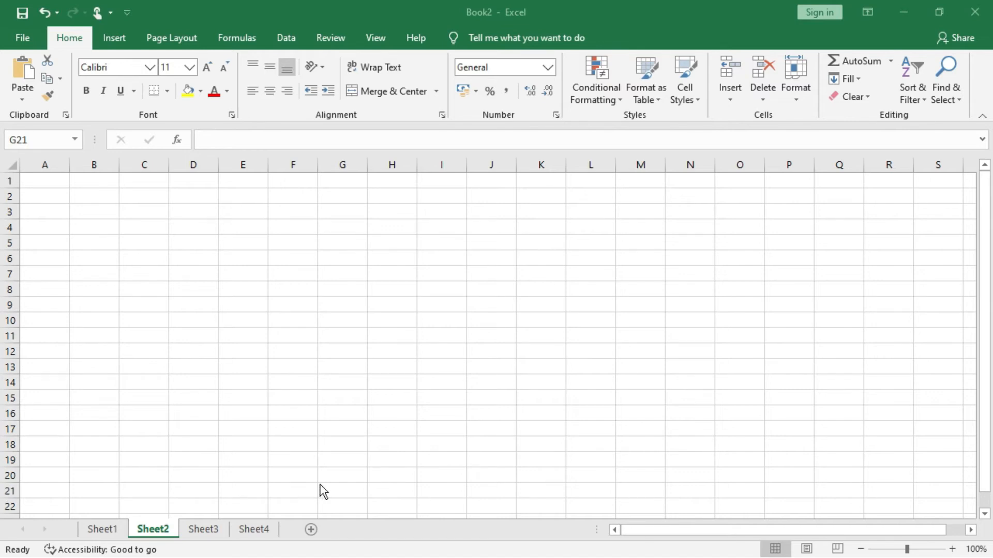
{"action": "key", "text": "ctrl+super+o"}
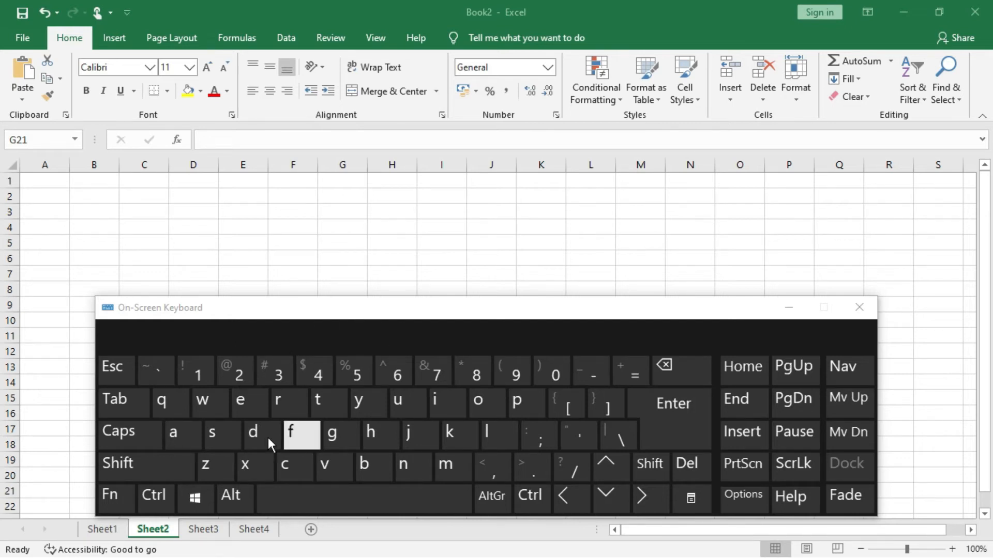
{"action": "left_click", "coordinate": [327, 306]}
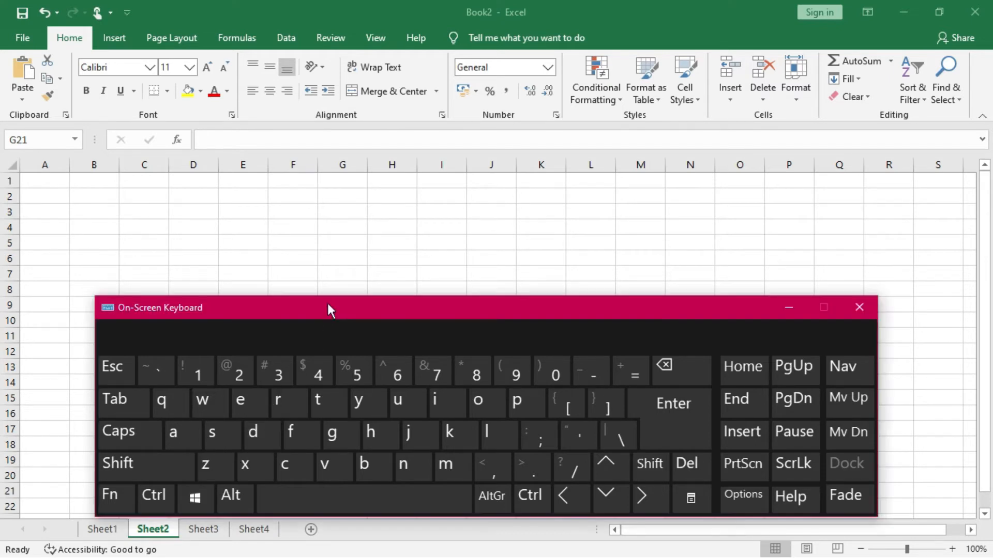
{"action": "left_click_drag", "start_coordinate": [327, 307], "coordinate": [344, 118]}
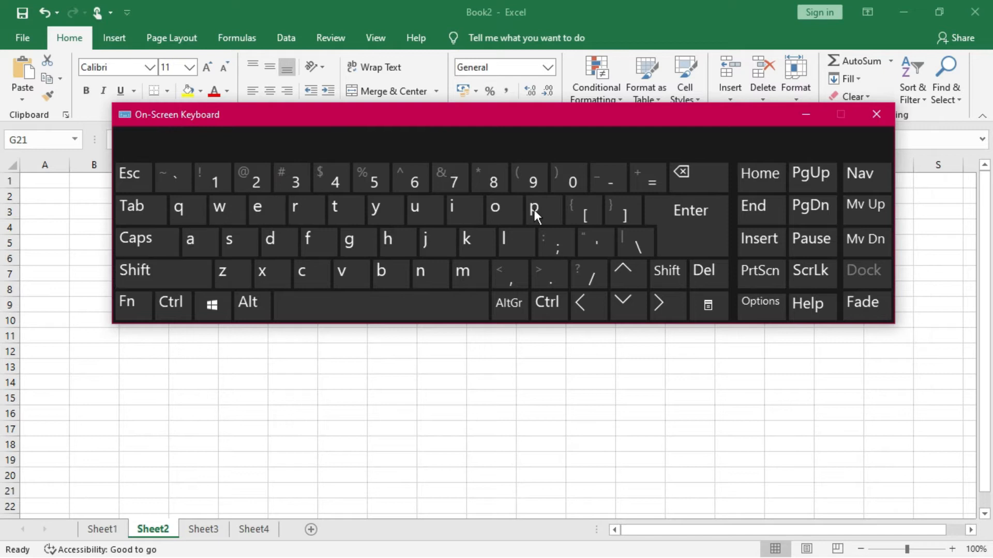
Identify the Shift keys on the On-Screen Keyboard
{"action": "key", "text": "shift"}
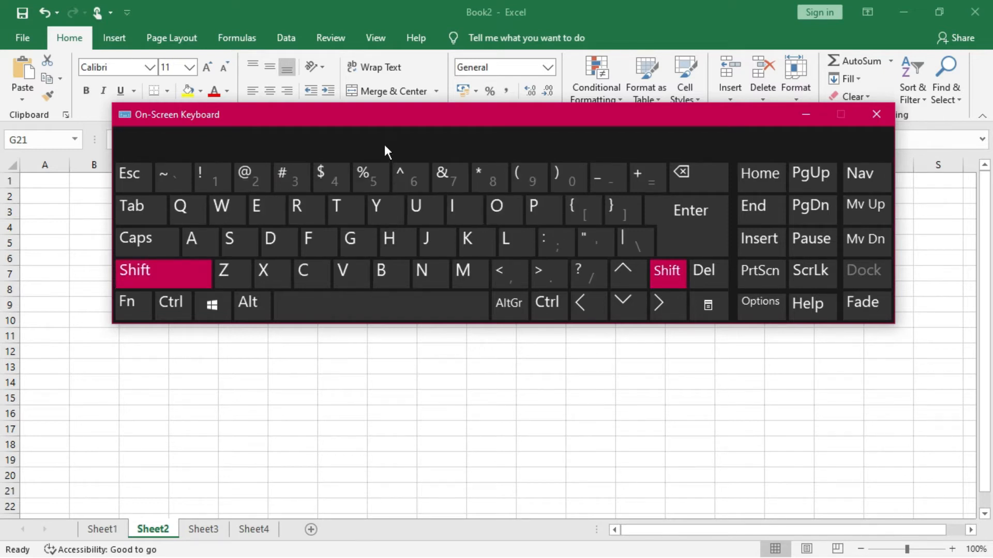
{"action": "key", "text": "shift"}
{"action": "key", "text": "shift"}
{"action": "key", "text": "shift"}
{"action": "key", "text": "shift"}
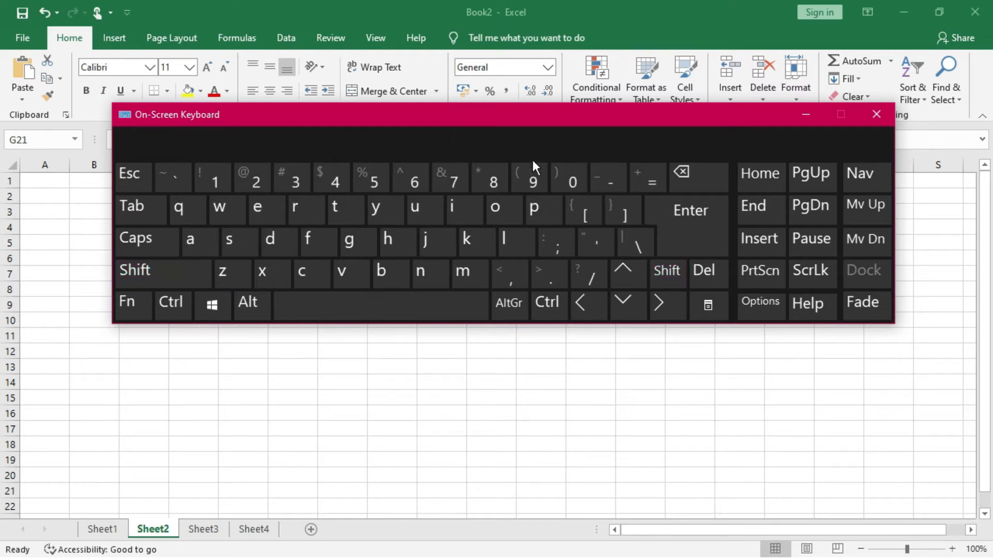
Minimize the On-Screen Keyboard and insert a new worksheet in front of Sheet2
{"action": "left_click", "coordinate": [805, 114]}
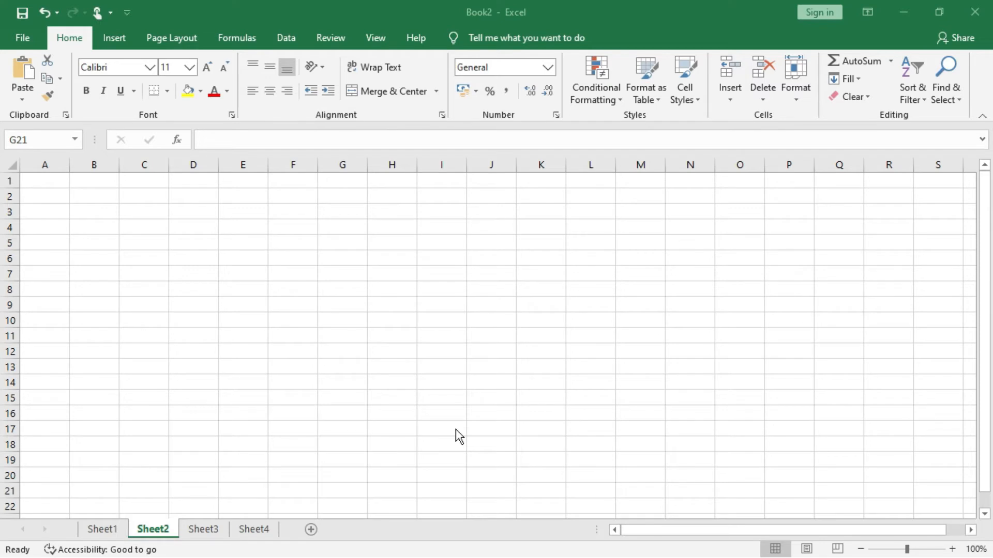
{"action": "key", "text": "shift+F11"}
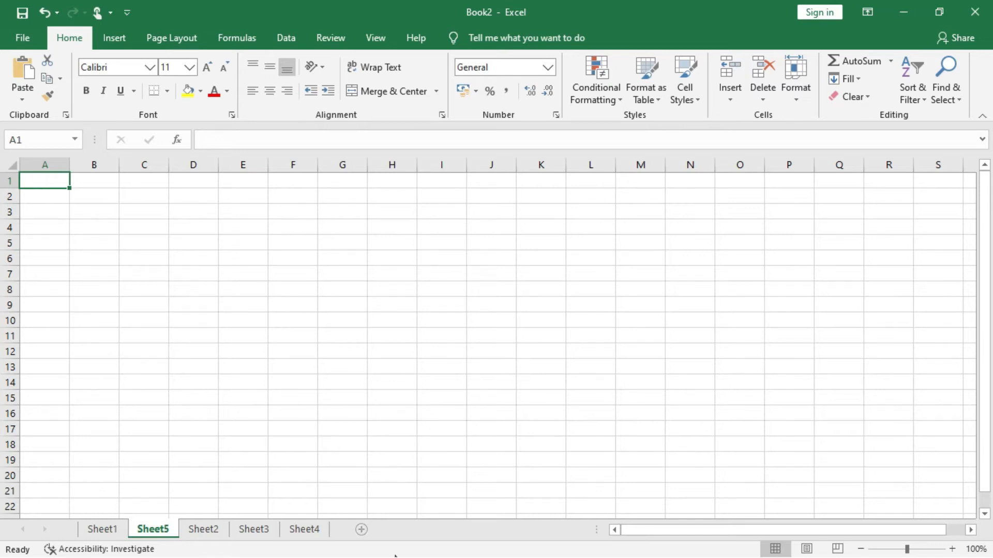
Close the blank Book1 workbook and minimize the other open Excel workbooks
{"action": "left_click", "coordinate": [902, 20]}
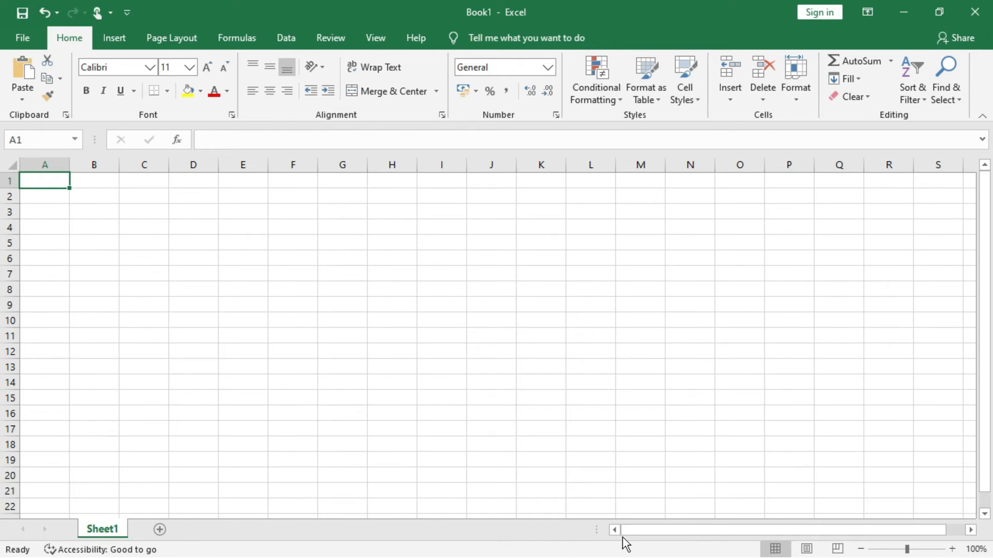
{"action": "left_click", "coordinate": [980, 10]}
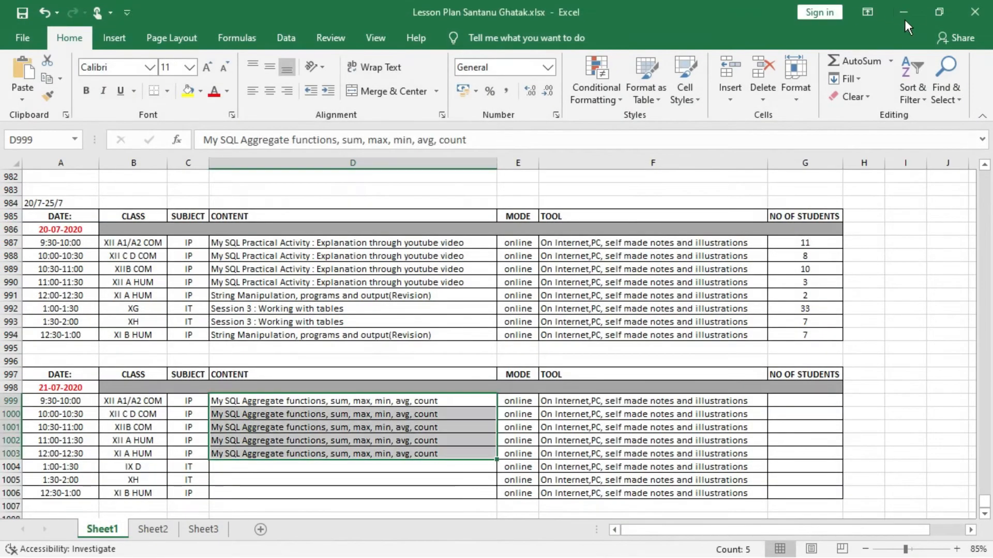
{"action": "left_click", "coordinate": [905, 17]}
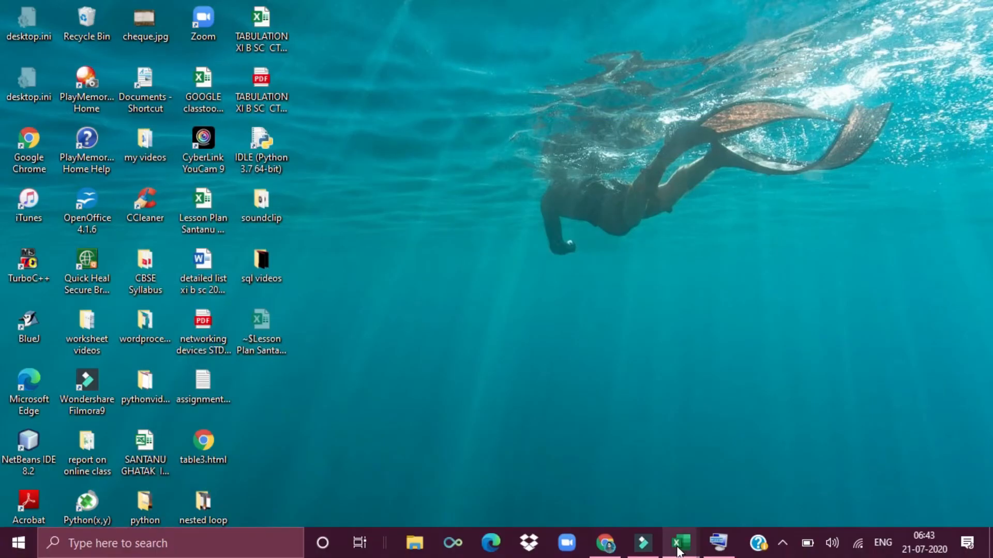
Switch back to the Book2 workbook and restore the On-Screen Keyboard over it
{"action": "mouse_move", "coordinate": [691, 528]}
{"action": "left_click", "coordinate": [723, 501]}
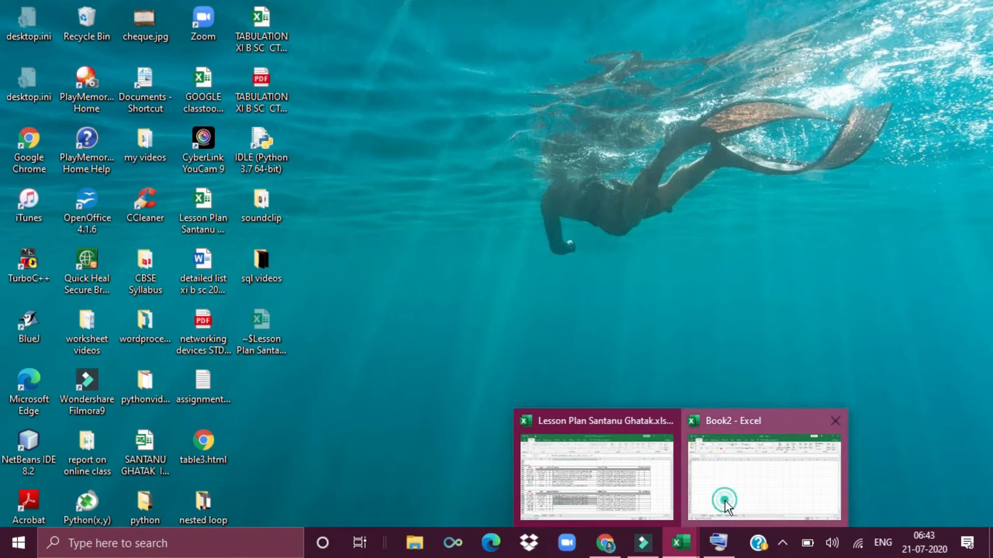
{"action": "mouse_move", "coordinate": [629, 548]}
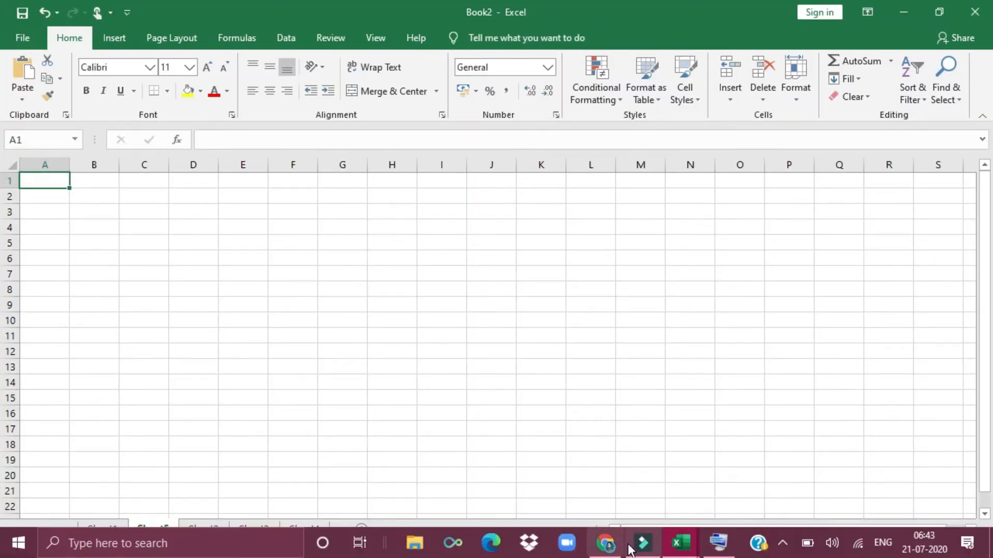
{"action": "left_click", "coordinate": [717, 543]}
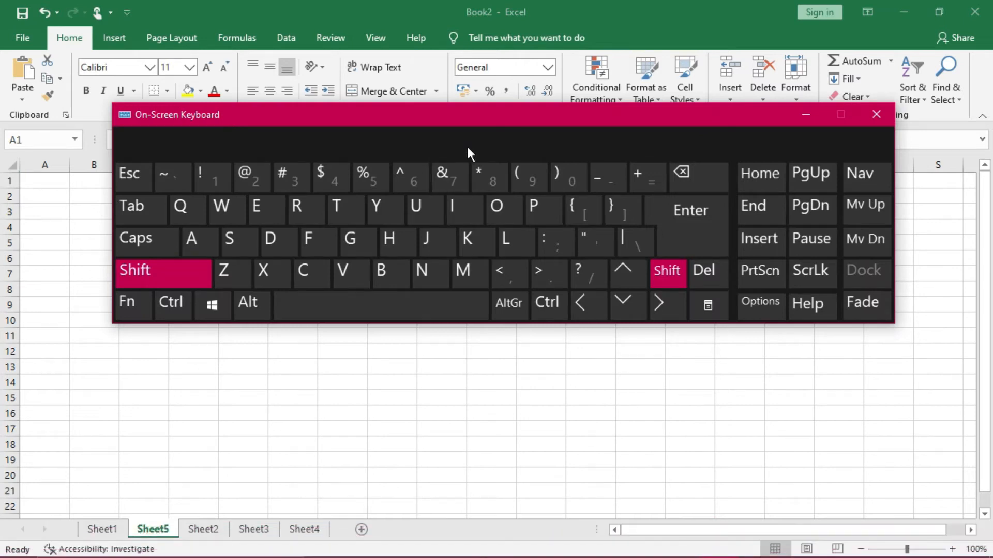
Minimize the On-Screen Keyboard, insert a new worksheet in front of Sheet5 and switch to Sheet1
{"action": "left_click", "coordinate": [807, 115]}
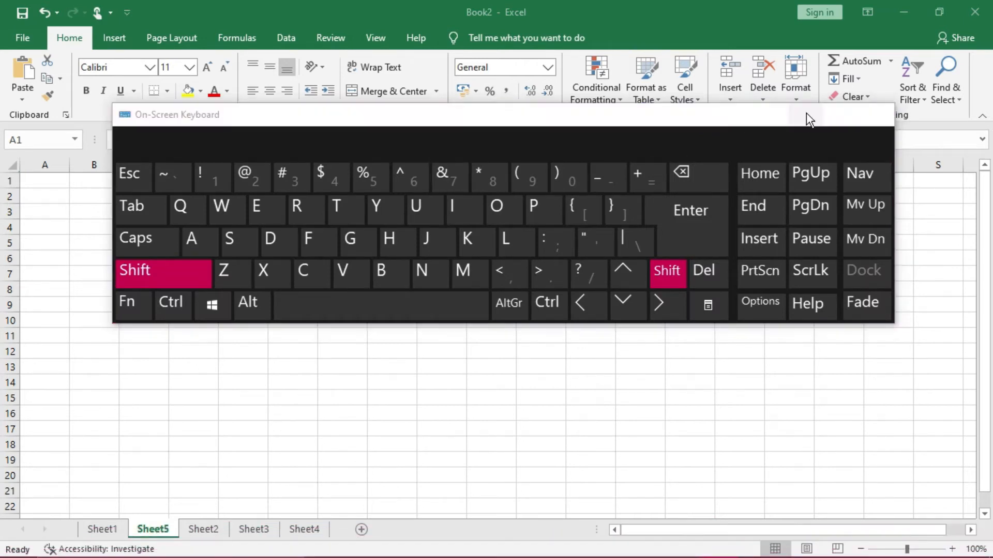
{"action": "left_click", "coordinate": [153, 231]}
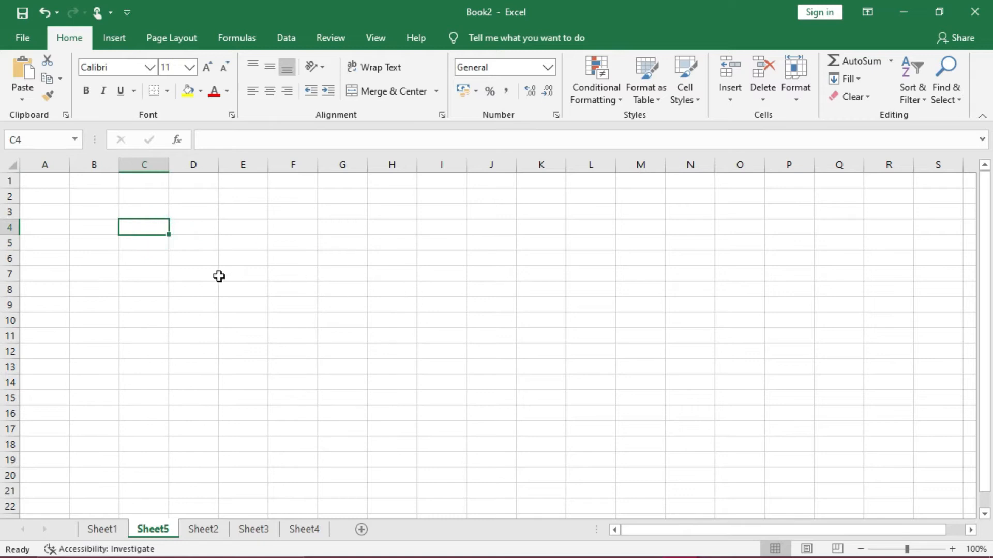
{"action": "left_click", "coordinate": [44, 184]}
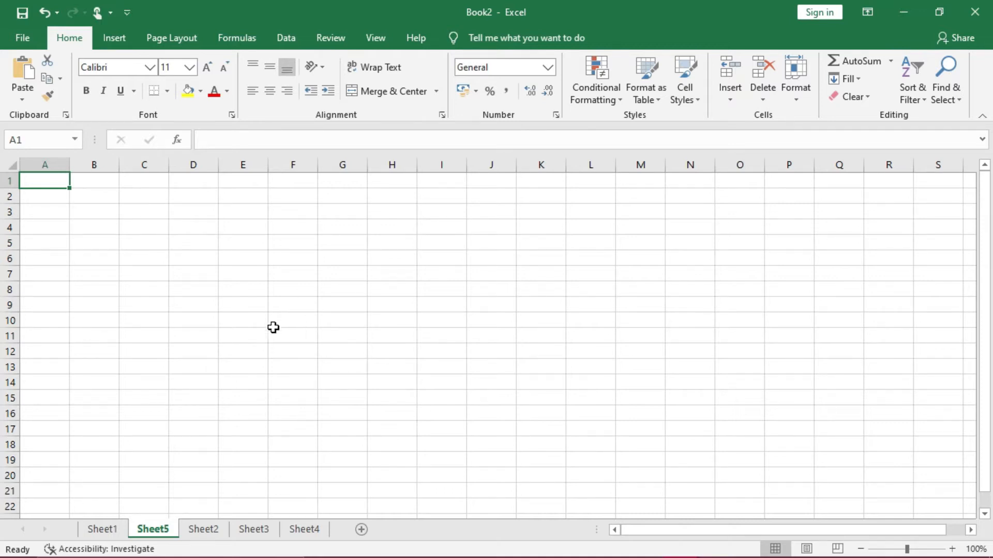
{"action": "right_click", "coordinate": [164, 532]}
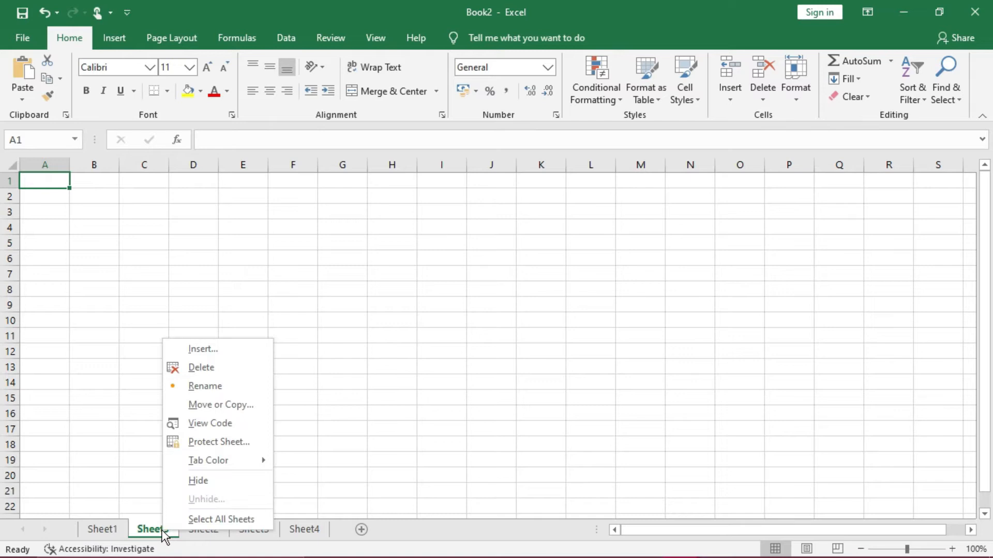
{"action": "left_click", "coordinate": [203, 348]}
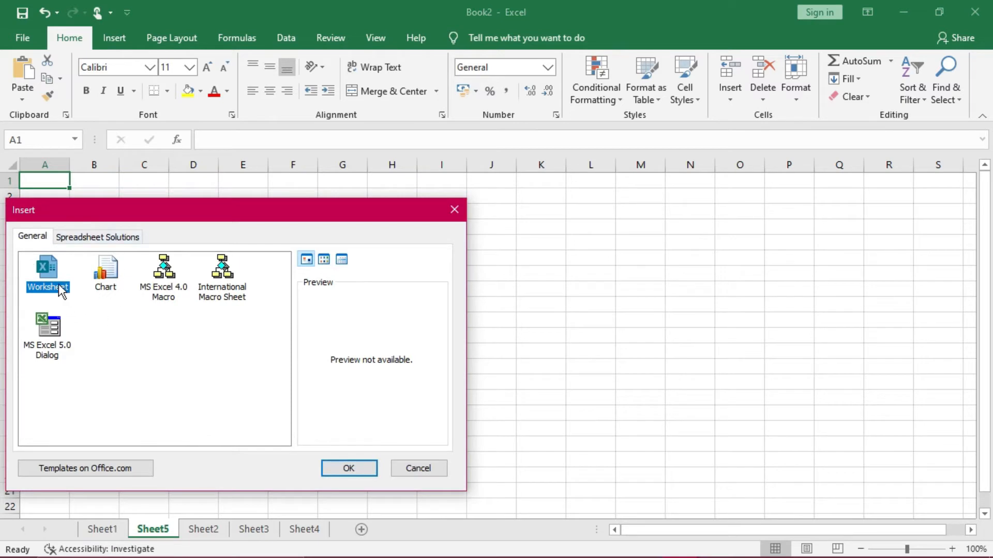
{"action": "left_click", "coordinate": [354, 469]}
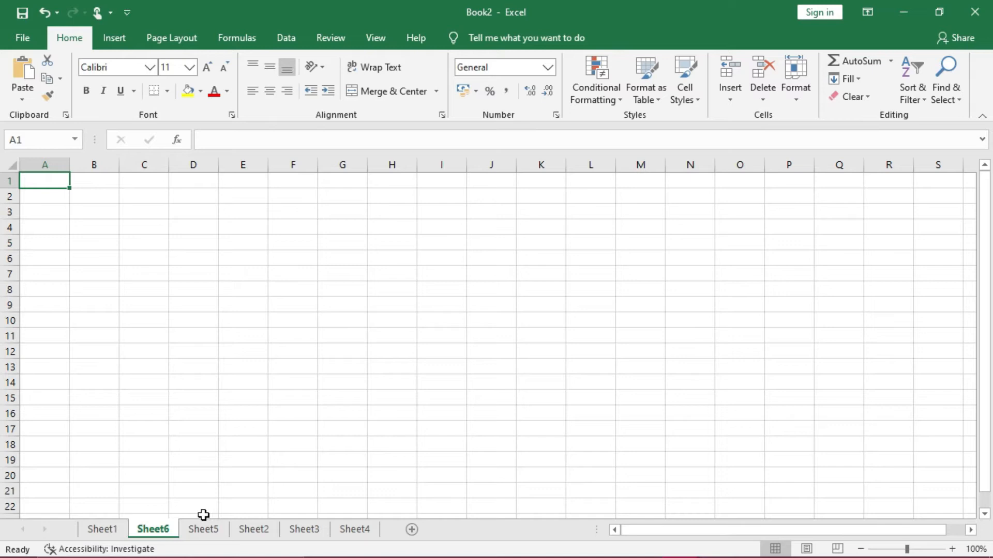
{"action": "left_click", "coordinate": [116, 532]}
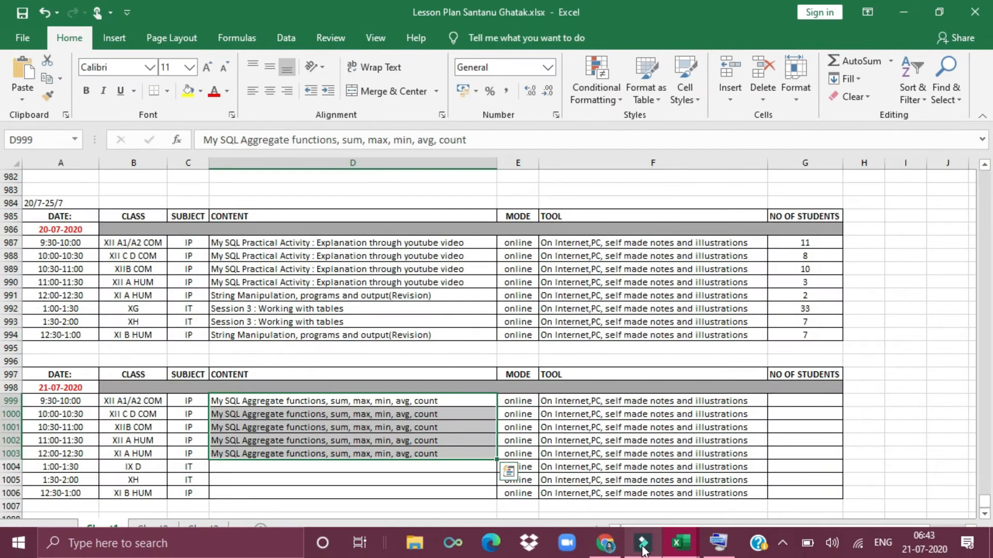
Restore the On-Screen Keyboard to demonstrate the save shortcut on it, and return to the Book2 workbook
{"action": "left_click", "coordinate": [718, 542]}
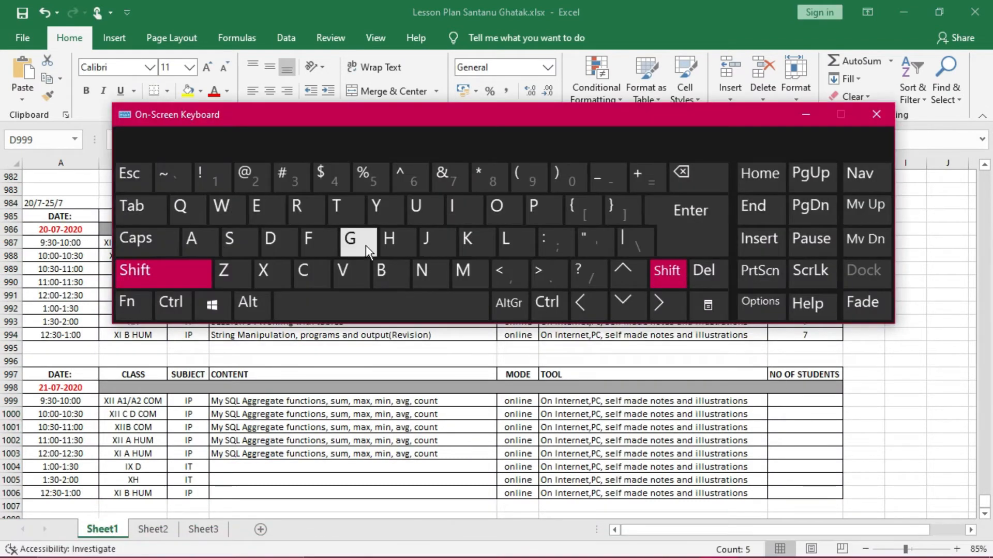
{"action": "key", "text": "ctrl"}
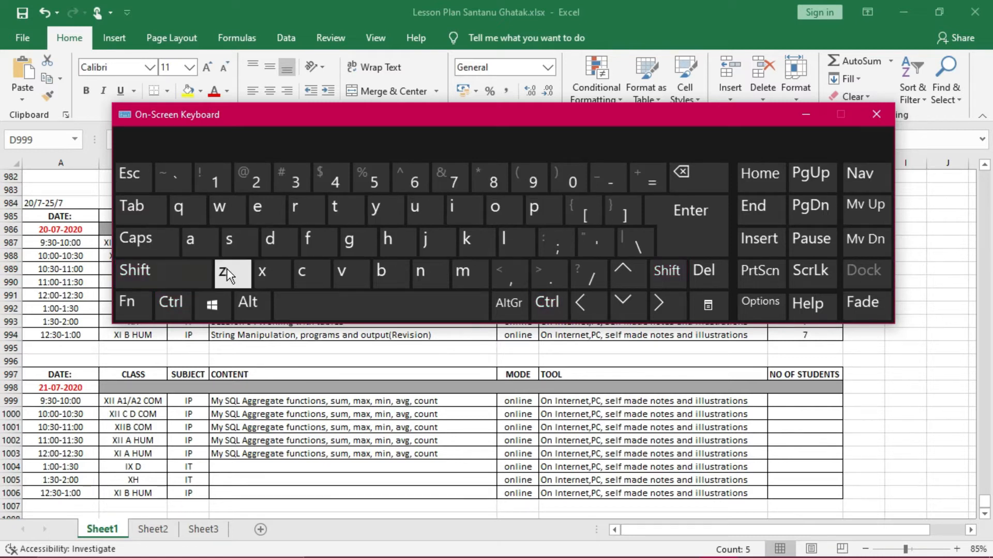
{"action": "key", "text": "ctrl"}
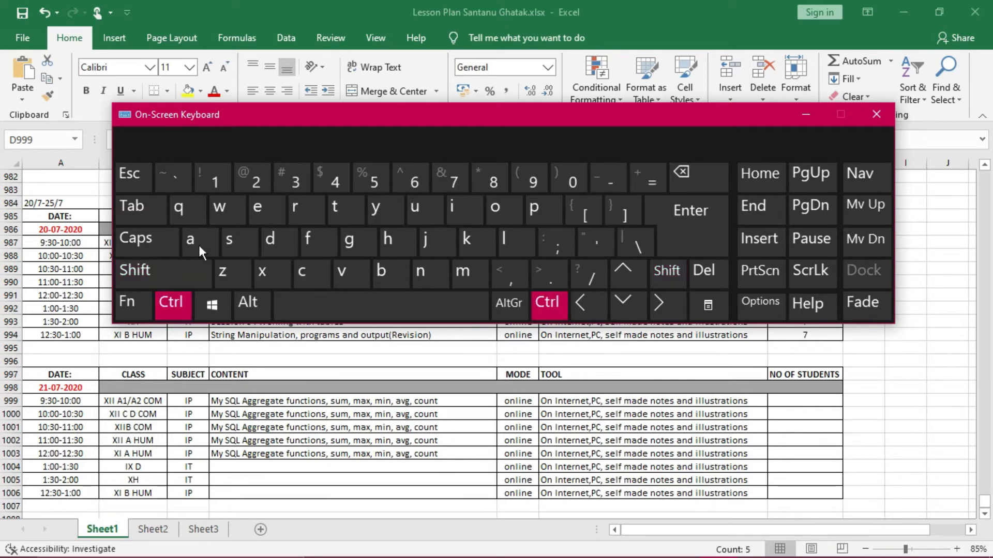
{"action": "left_click", "coordinate": [240, 244]}
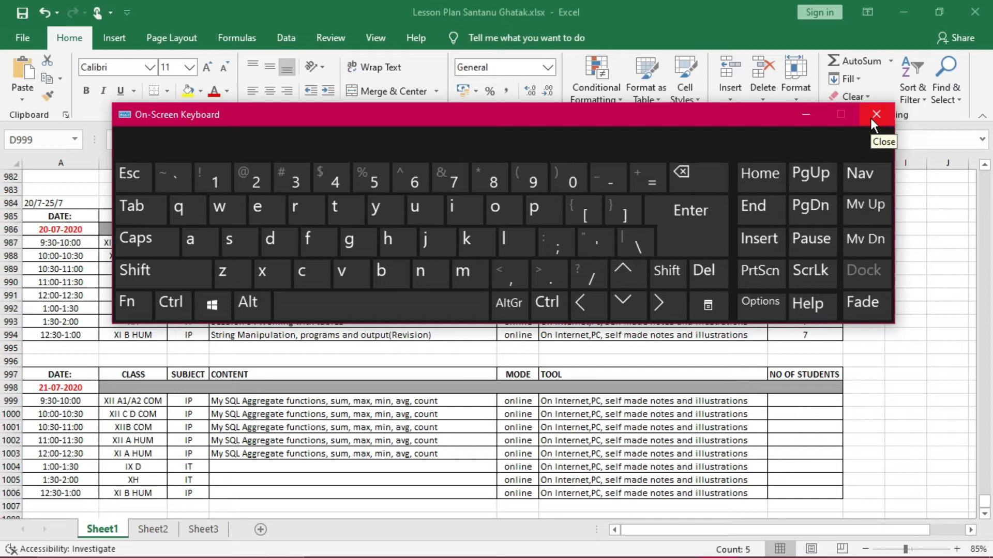
{"action": "left_click", "coordinate": [807, 114]}
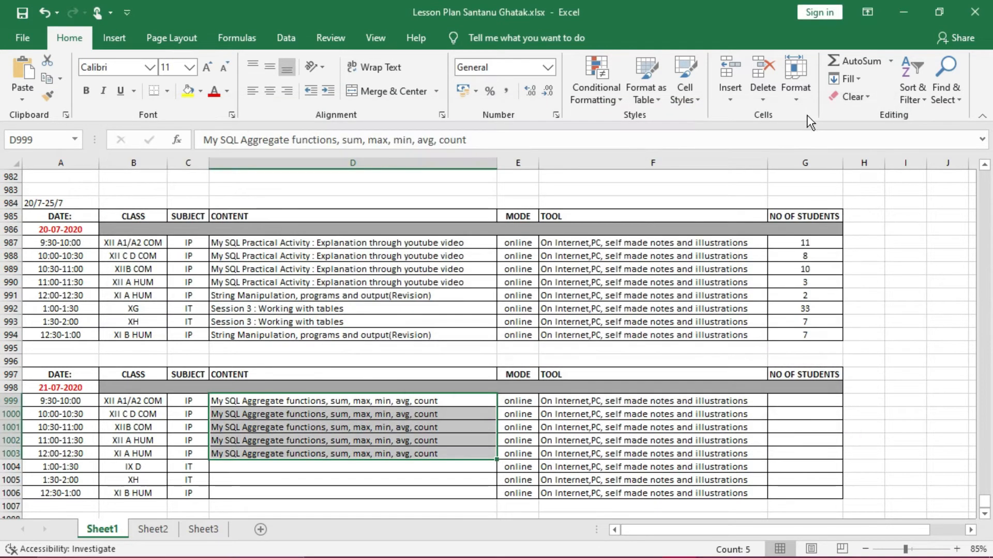
{"action": "left_click", "coordinate": [918, 11]}
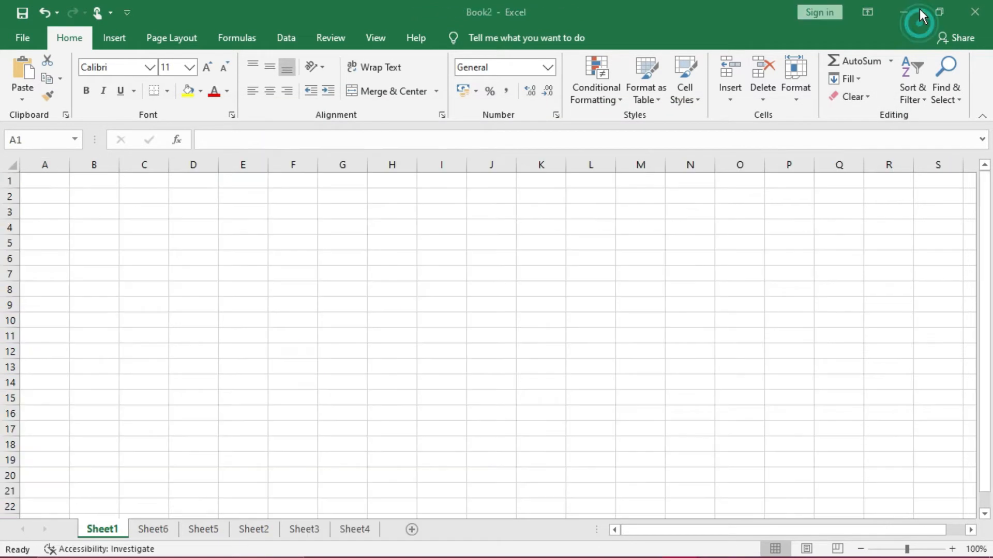
Enter the column headers Roll, Name, Class, Sec and Marks in cells A1 to E1 of Sheet1
{"action": "left_click", "coordinate": [499, 288]}
{"action": "double_click", "coordinate": [31, 185]}
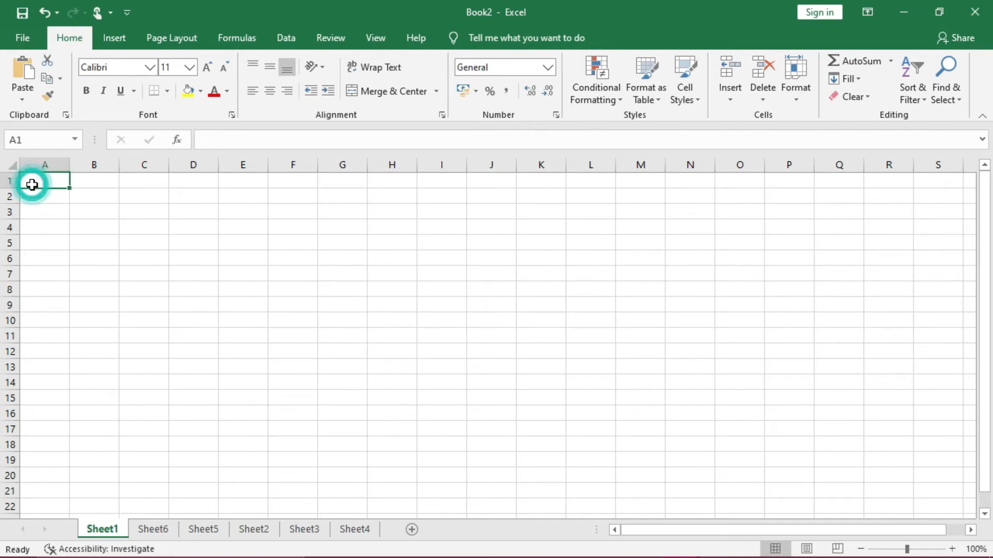
{"action": "type", "text": "Roll"}
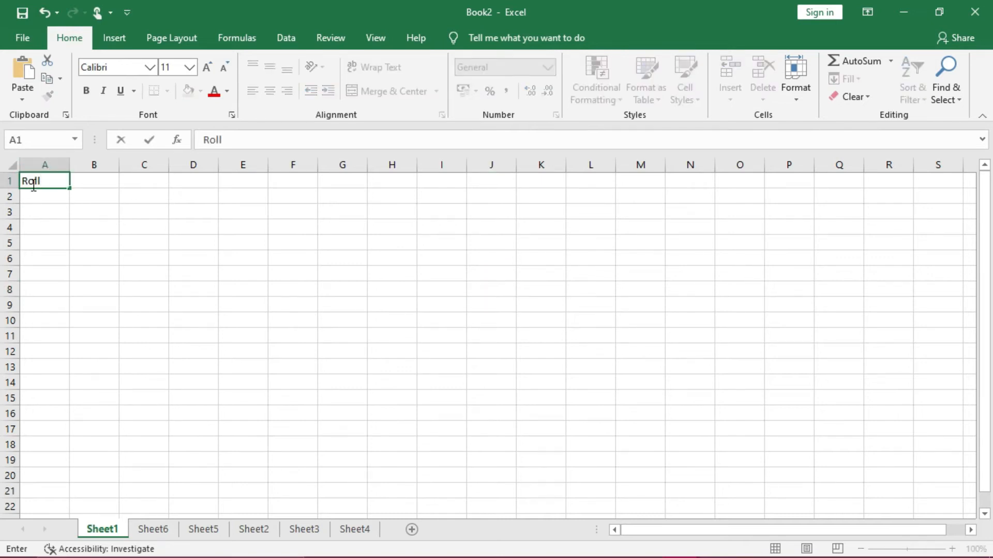
{"action": "key", "text": "Tab"}
{"action": "type", "text": "Name"}
{"action": "key", "text": "Tab"}
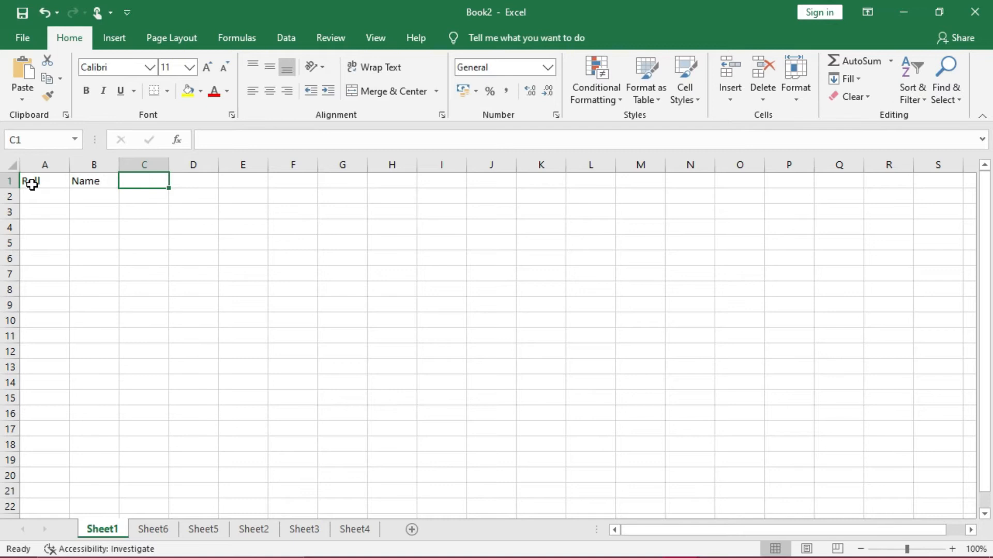
{"action": "type", "text": "Class"}
{"action": "key", "text": "Tab"}
{"action": "type", "text": "Sec"}
{"action": "key", "text": "Tab"}
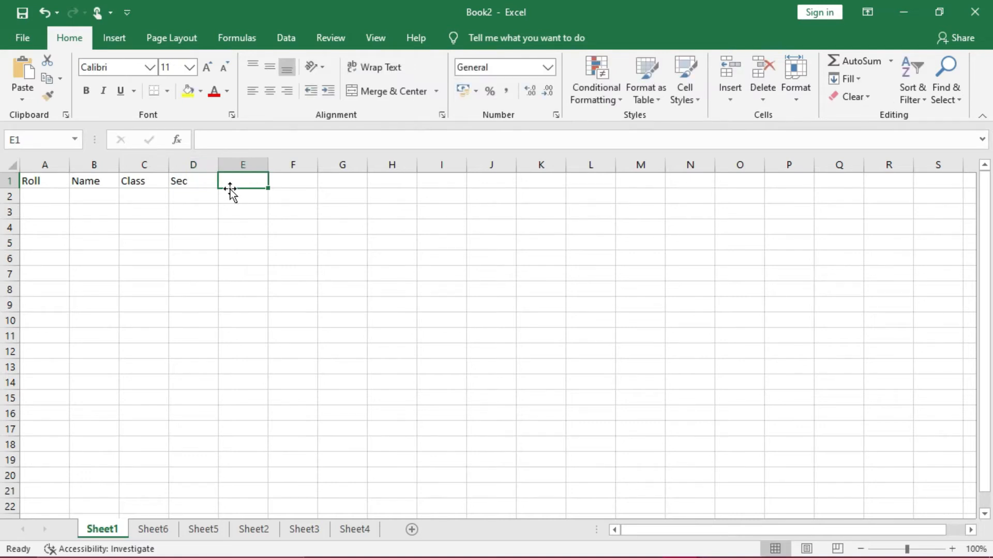
{"action": "type", "text": "Marks"}
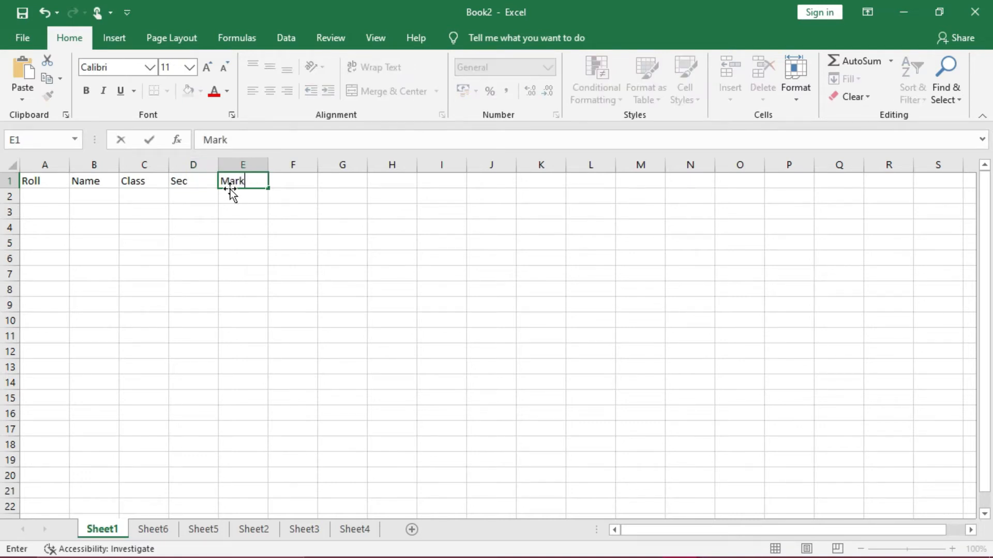
Number the Roll column in A2:A6 from 1 to 5, entering the first two numbers and filling the series down
{"action": "left_click", "coordinate": [52, 200]}
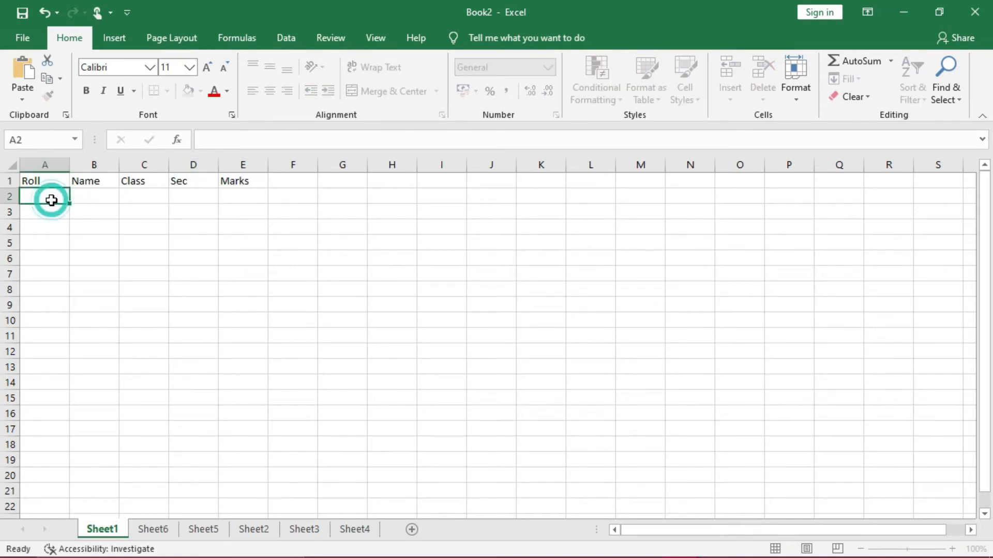
{"action": "type", "text": "1"}
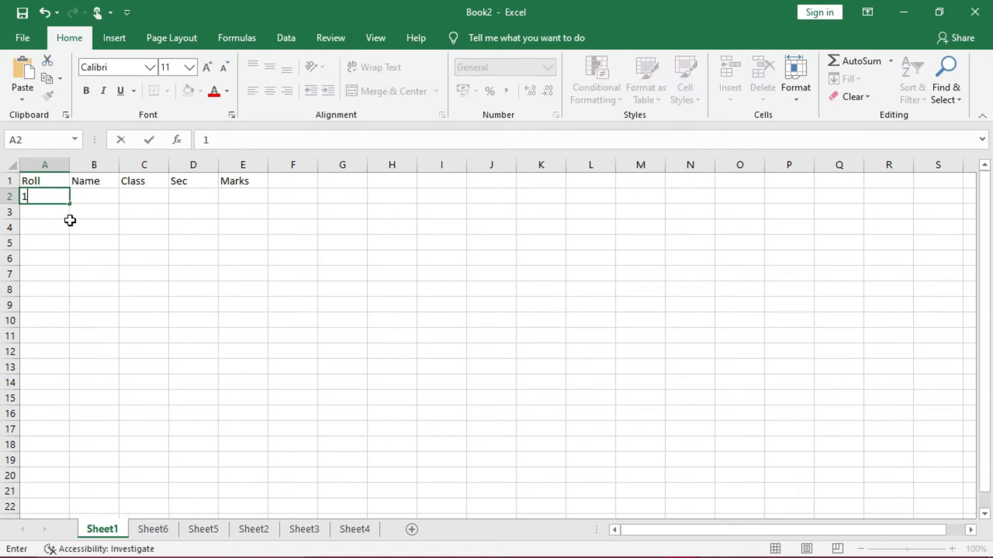
{"action": "left_click", "coordinate": [53, 223]}
{"action": "left_click", "coordinate": [52, 210]}
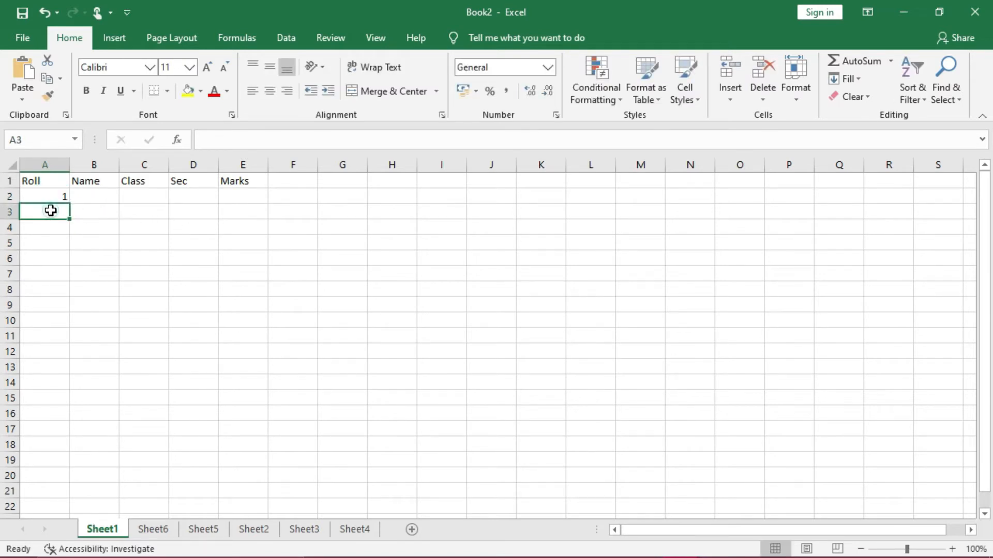
{"action": "type", "text": "2"}
{"action": "left_click", "coordinate": [116, 251]}
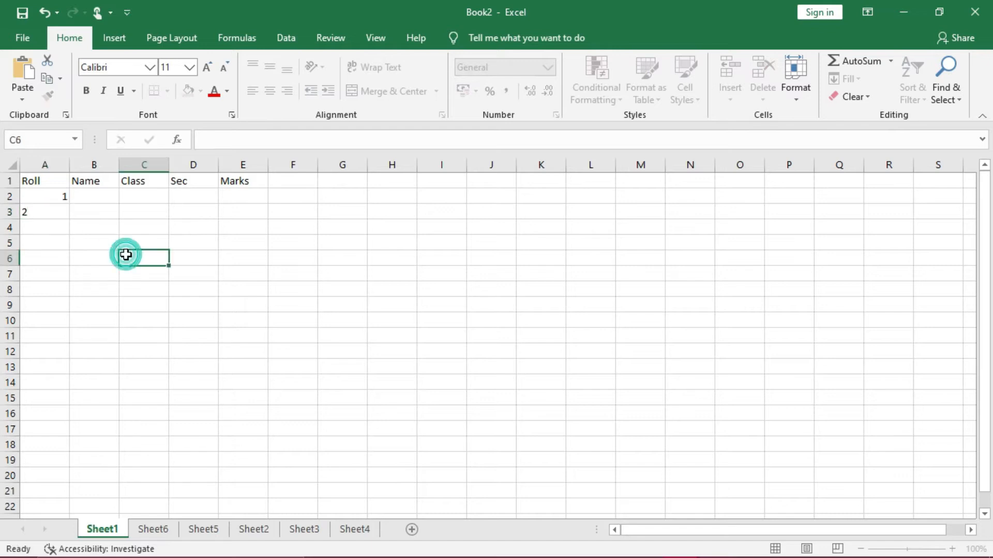
{"action": "left_click_drag", "start_coordinate": [53, 198], "coordinate": [69, 265]}
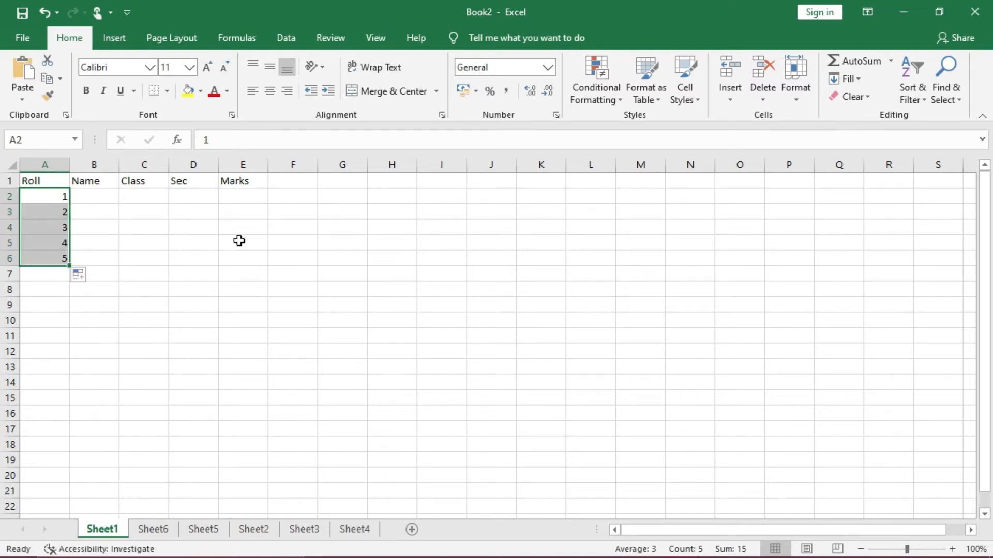
{"action": "left_click", "coordinate": [239, 241]}
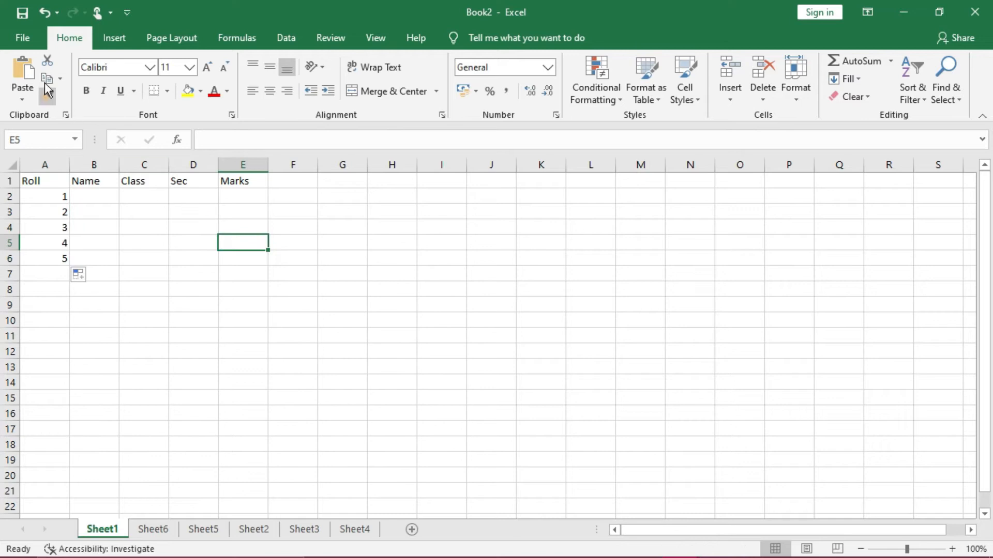
Start saving the workbook to the "my videos" folder and examine the available file types, keeping Excel Workbook (*.xlsx)
{"action": "left_click", "coordinate": [20, 38]}
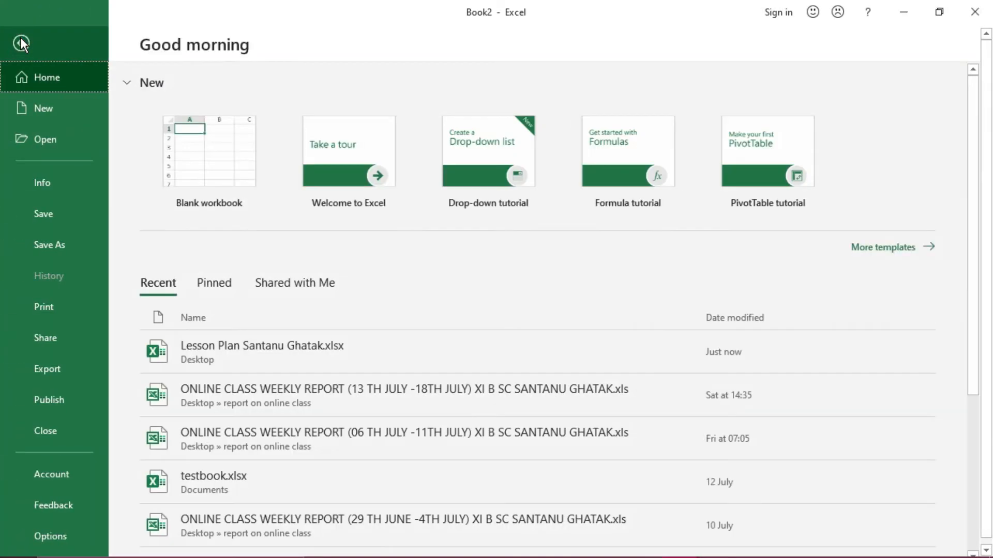
{"action": "left_click", "coordinate": [46, 220]}
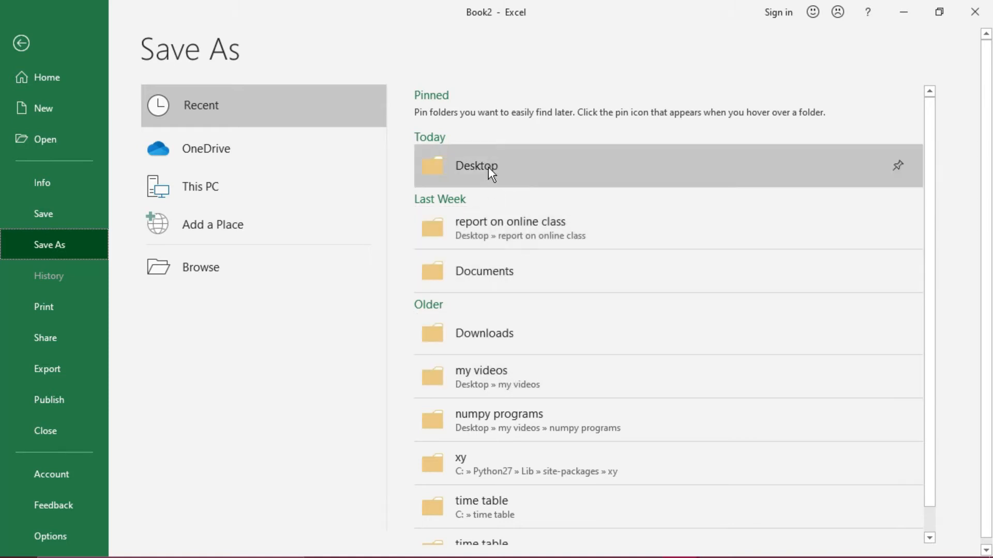
{"action": "left_click", "coordinate": [500, 382]}
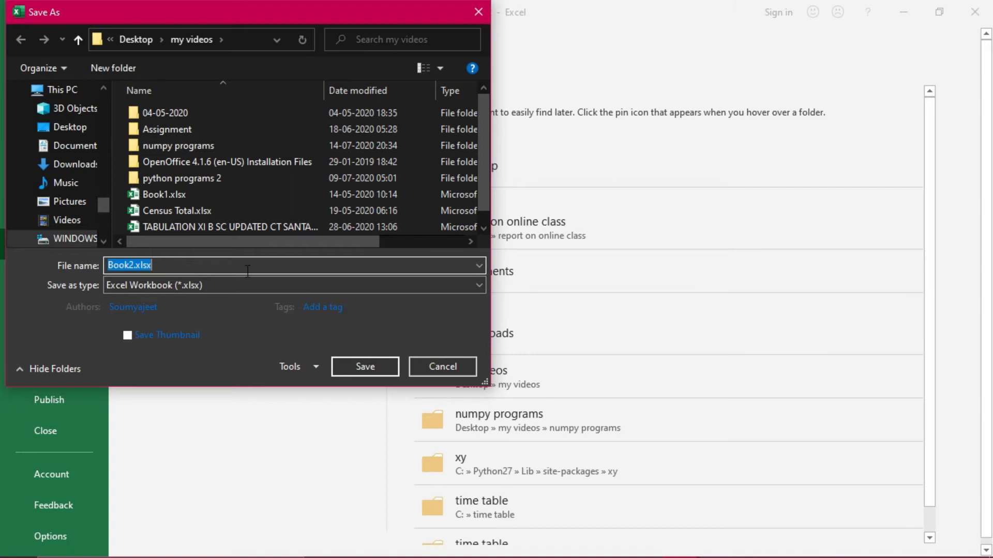
{"action": "left_click", "coordinate": [477, 284]}
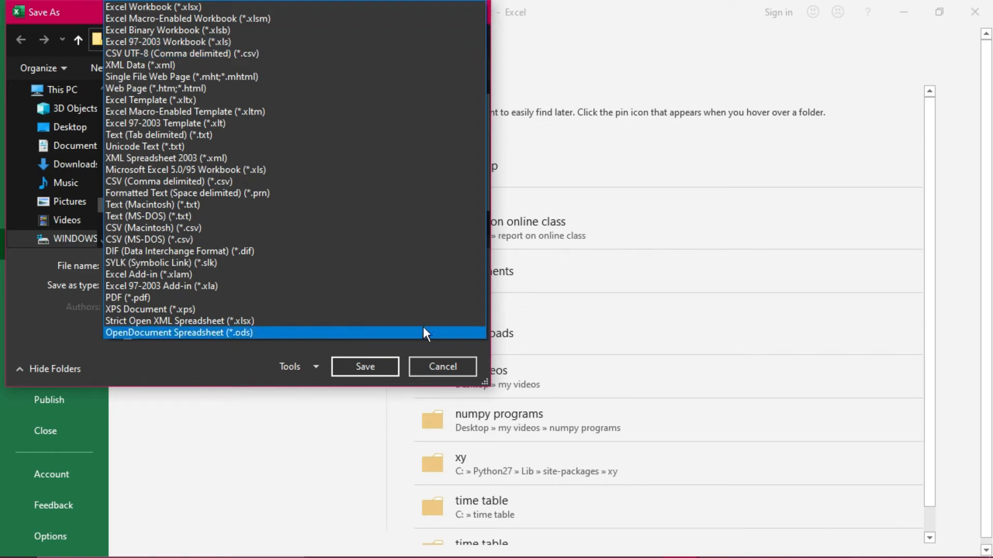
{"action": "left_click", "coordinate": [232, 364]}
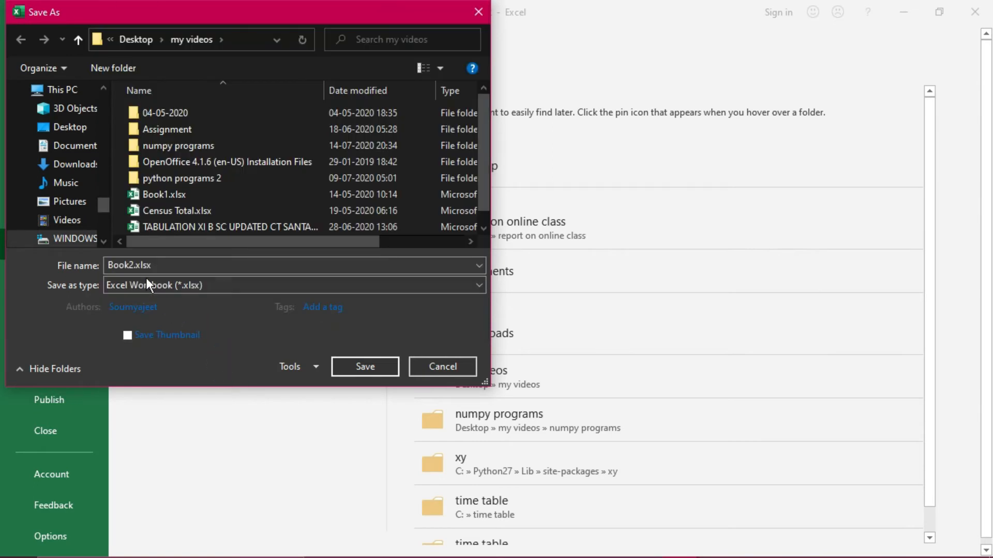
Replace the suggested file name with "Marks of the student of IX" and save the workbook
{"action": "double_click", "coordinate": [156, 266]}
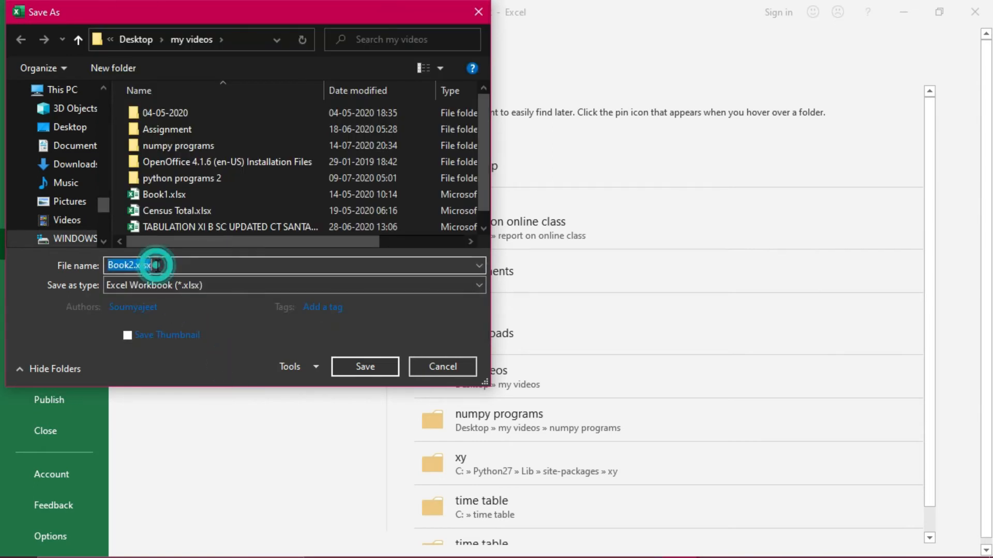
{"action": "key", "text": "BackSpace"}
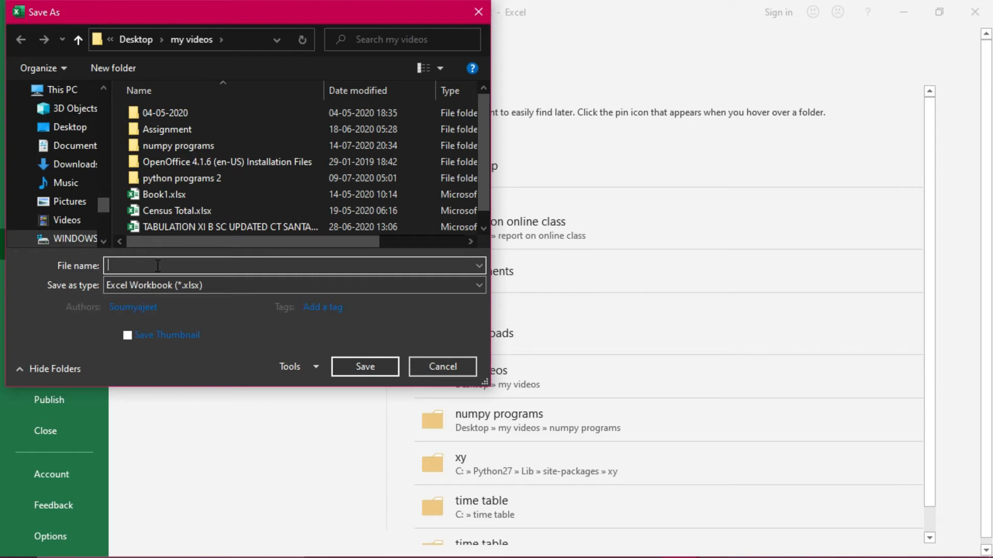
{"action": "type", "text": "Marks of the student of IX"}
{"action": "left_click", "coordinate": [366, 363]}
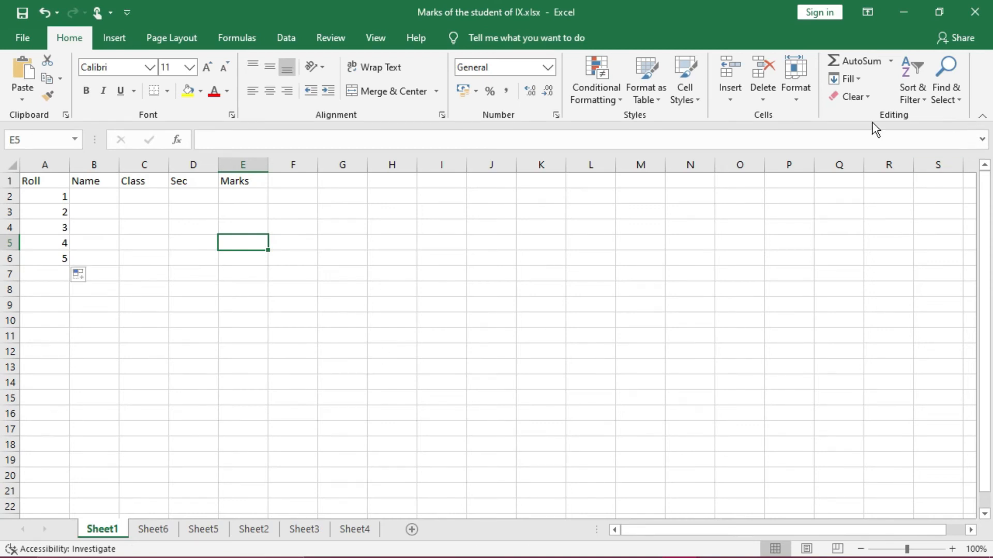
Close the saved "Marks of the student of IX" workbook
{"action": "left_click", "coordinate": [21, 37]}
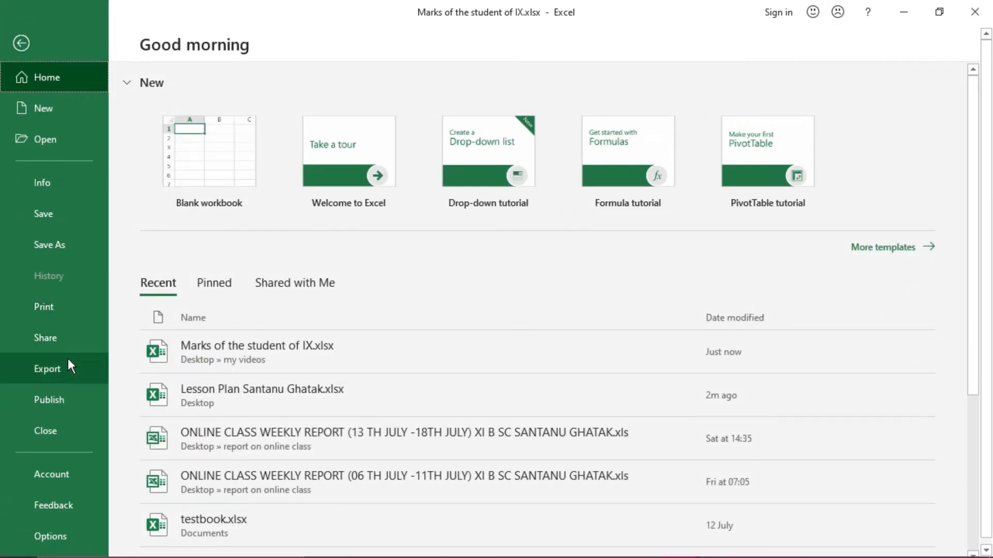
{"action": "left_click", "coordinate": [57, 433]}
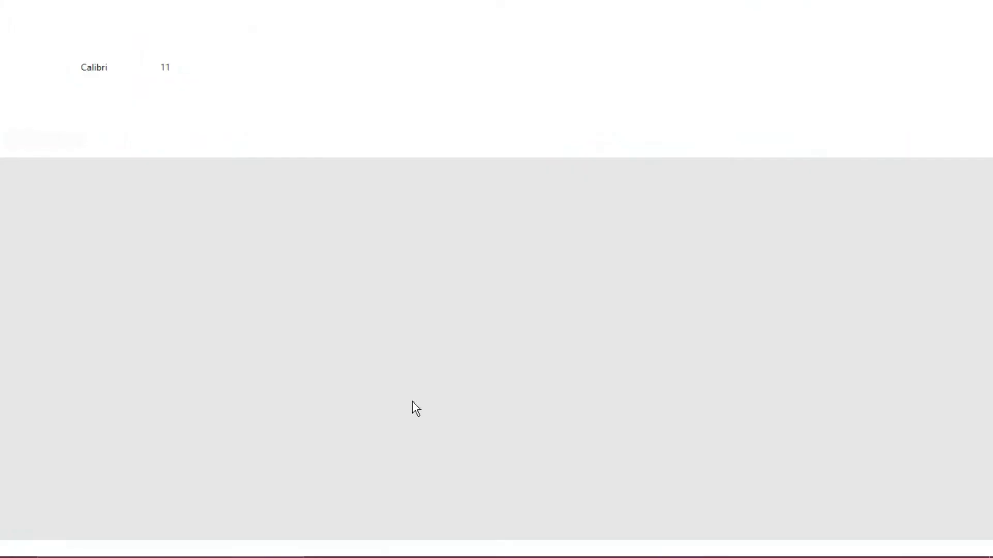
{"action": "mouse_move", "coordinate": [484, 556]}
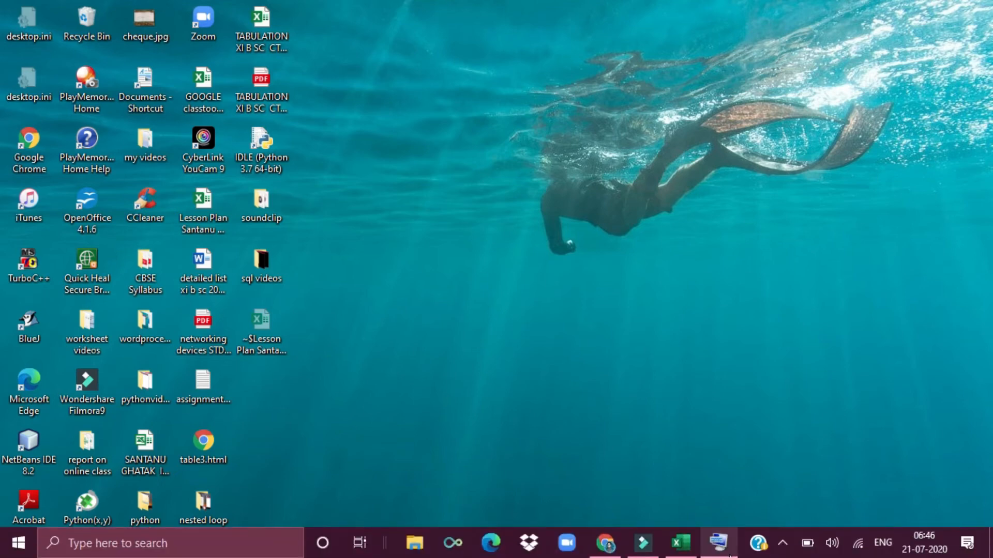
Switch to the open Excel window and open "Marks of the student of IX.xlsx" from the "my videos" folder on the Desktop
{"action": "left_click", "coordinate": [690, 548]}
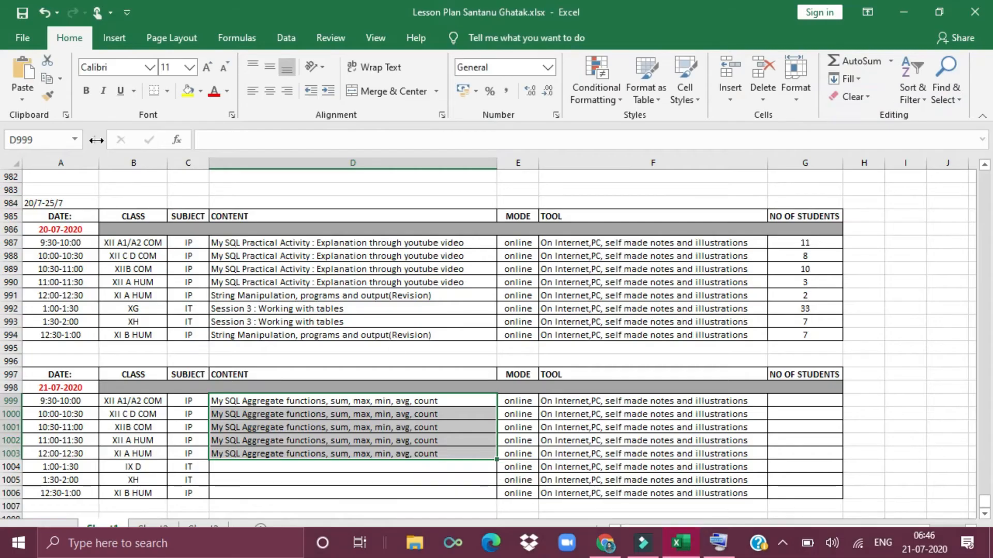
{"action": "left_click", "coordinate": [17, 35]}
{"action": "left_click", "coordinate": [64, 140]}
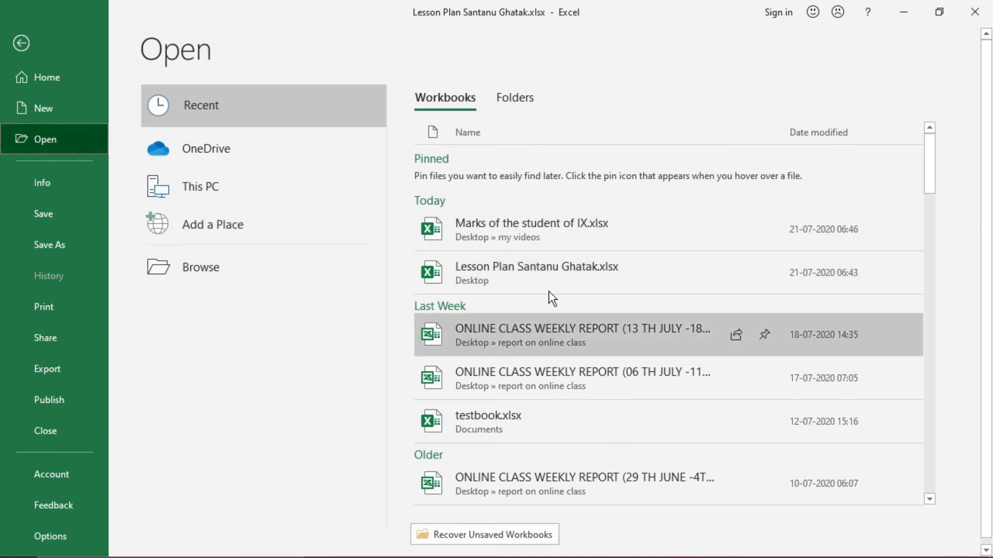
{"action": "left_click", "coordinate": [524, 102]}
{"action": "left_click", "coordinate": [501, 202]}
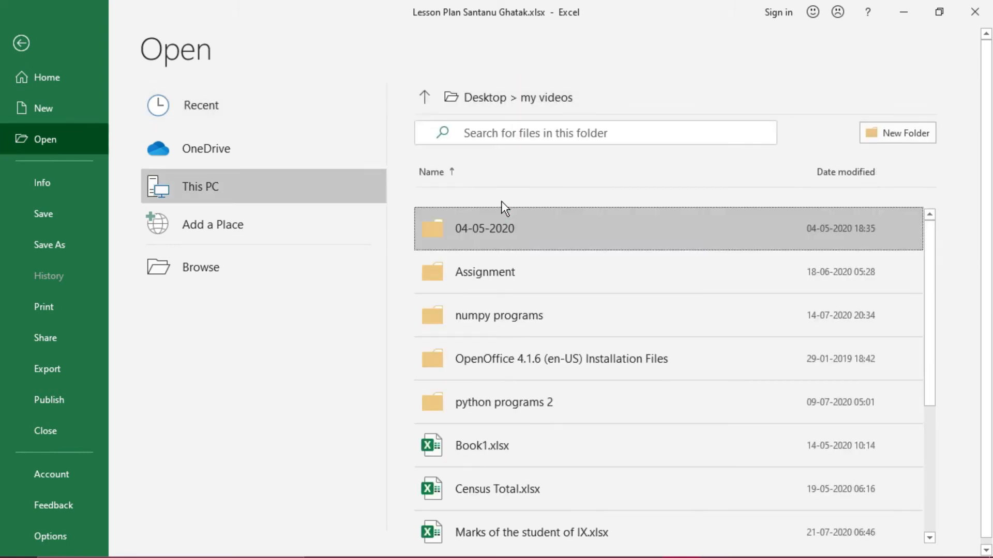
{"action": "left_click_drag", "start_coordinate": [989, 158], "coordinate": [989, 176]}
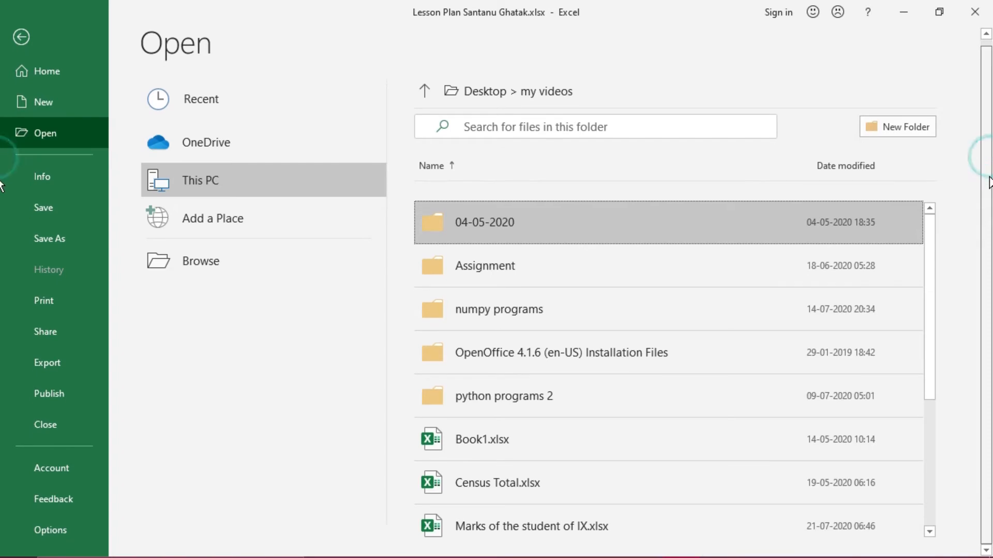
{"action": "left_click", "coordinate": [557, 532]}
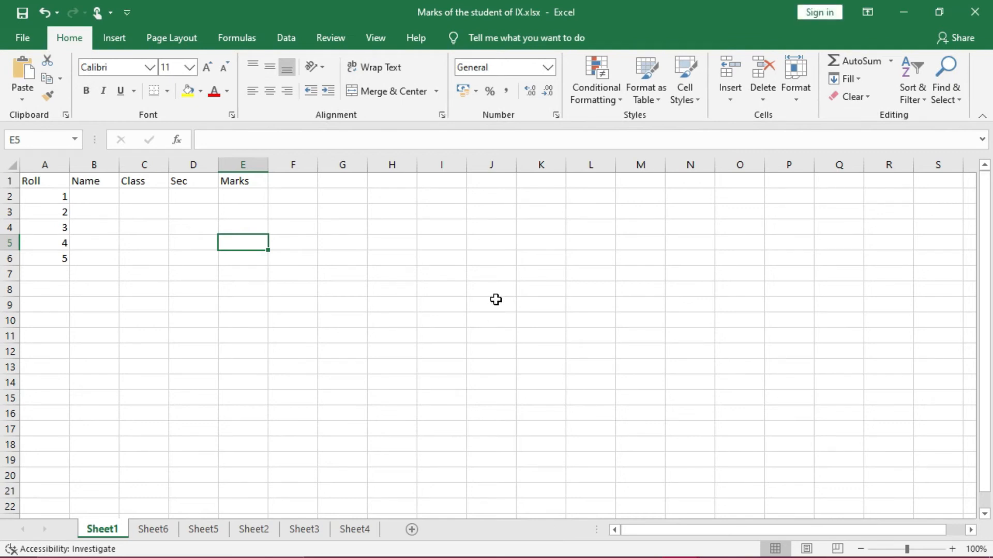
Bring up the On-Screen Keyboard to examine the shortcut keys for opening a workbook, and minimize it
{"action": "mouse_move", "coordinate": [606, 553]}
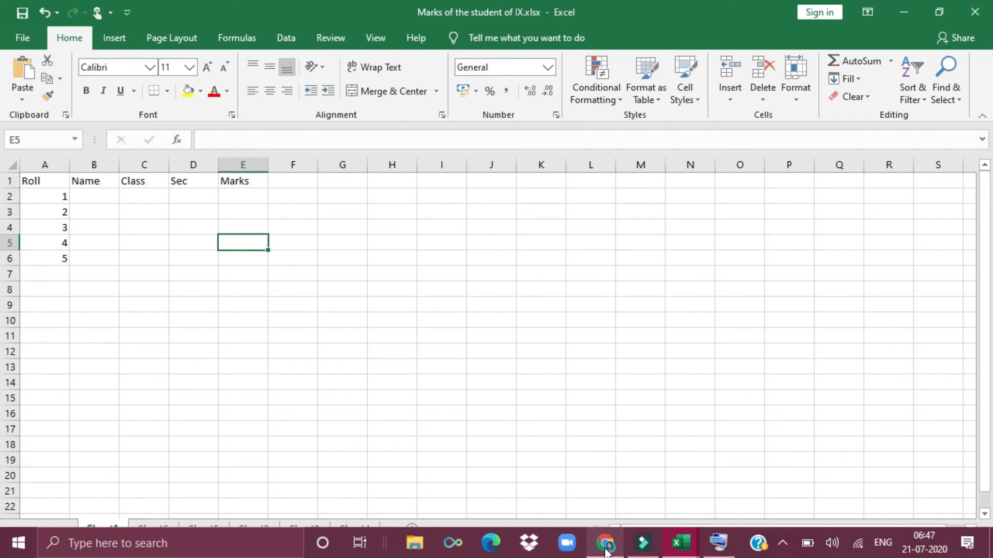
{"action": "left_click", "coordinate": [718, 543]}
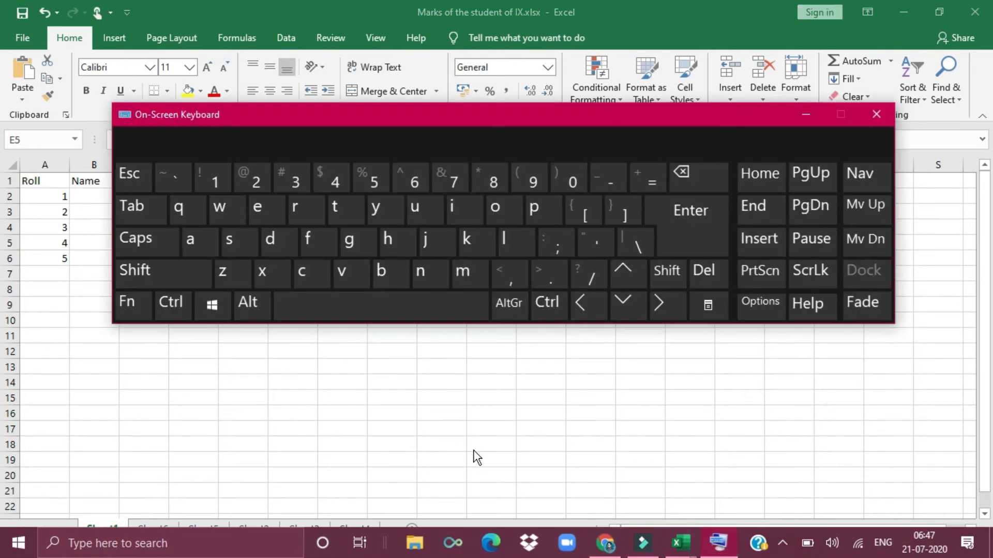
{"action": "key", "text": "ctrl"}
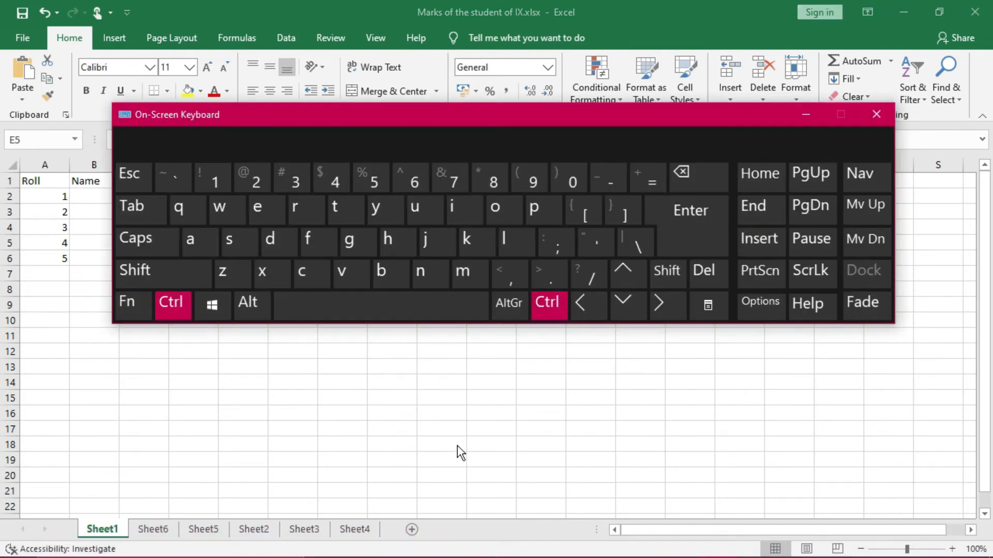
{"action": "left_click", "coordinate": [501, 212]}
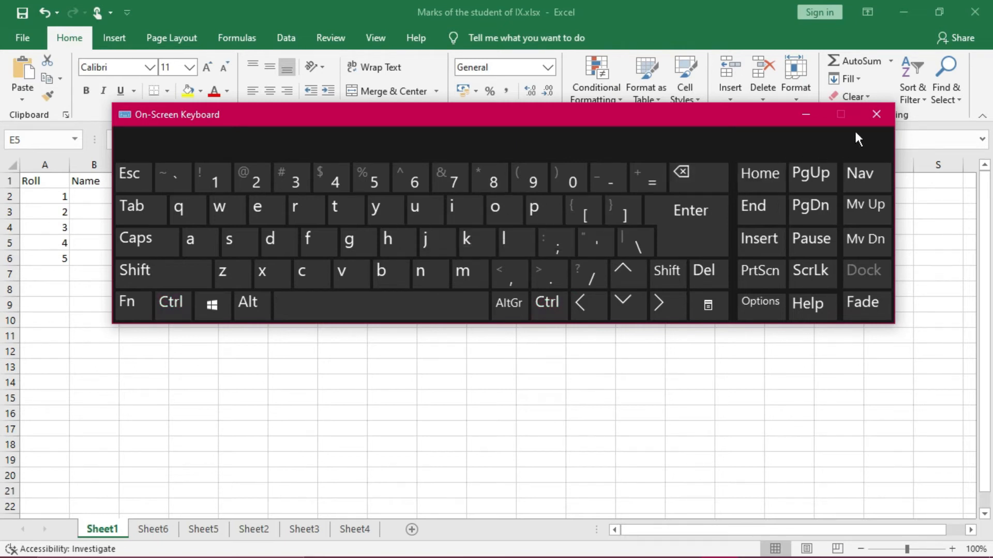
{"action": "left_click", "coordinate": [803, 116]}
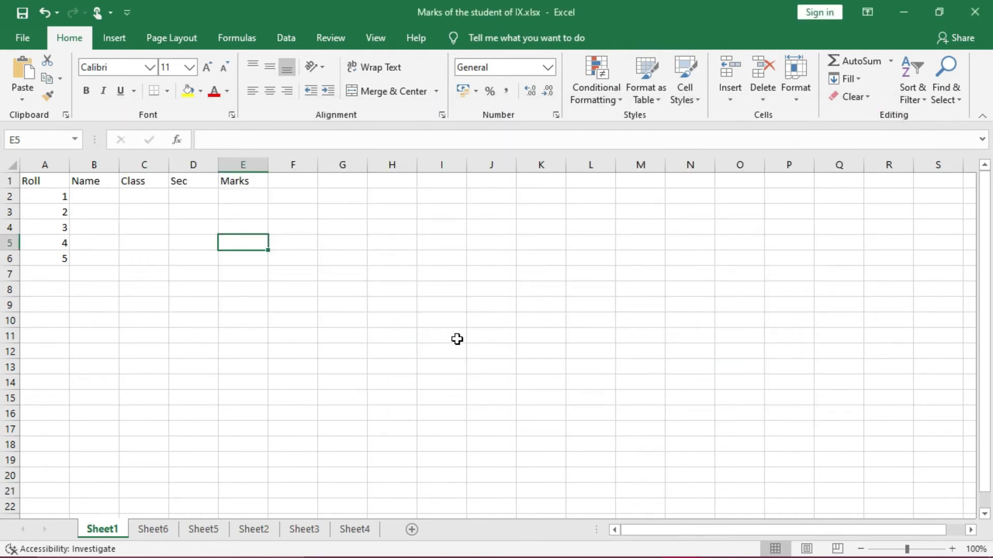
Close the "Marks of the student of IX" workbook and reopen it from the recent workbooks
{"action": "key", "text": "ctrl+o"}
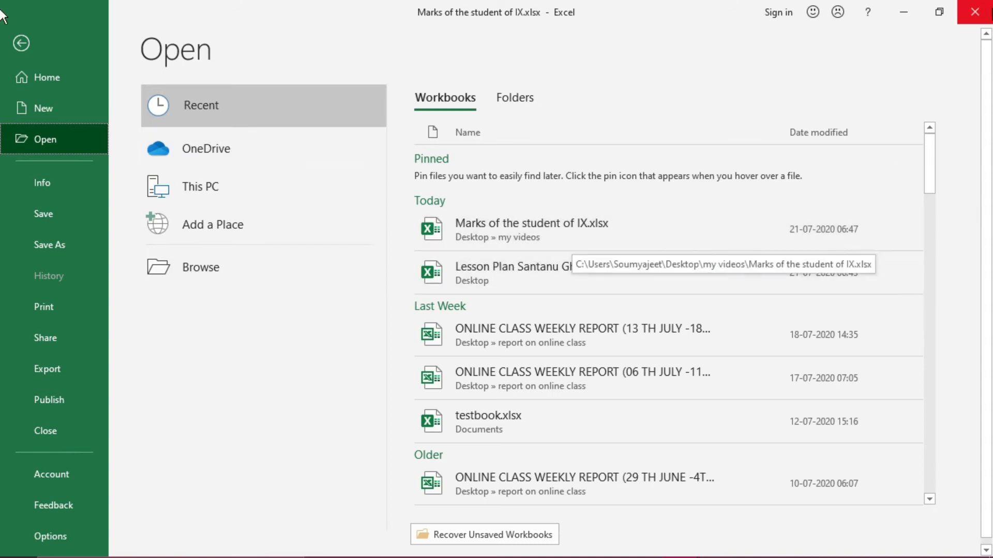
{"action": "left_click", "coordinate": [981, 13]}
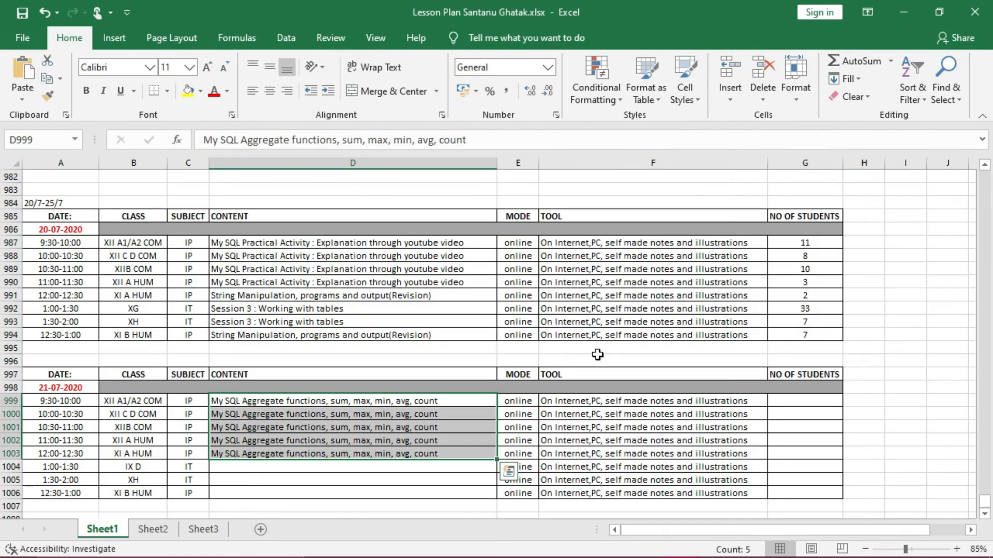
{"action": "left_click", "coordinate": [29, 36]}
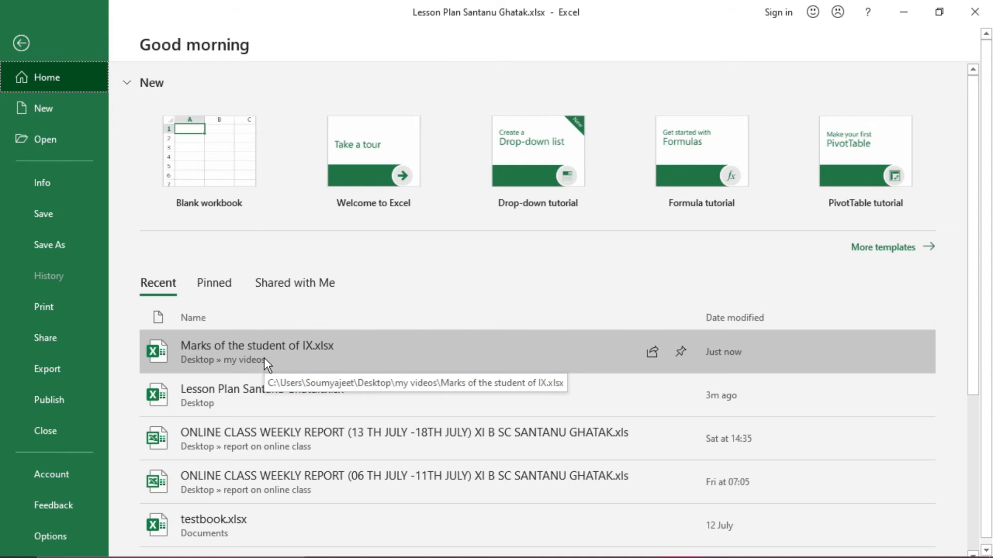
{"action": "left_click", "coordinate": [264, 358]}
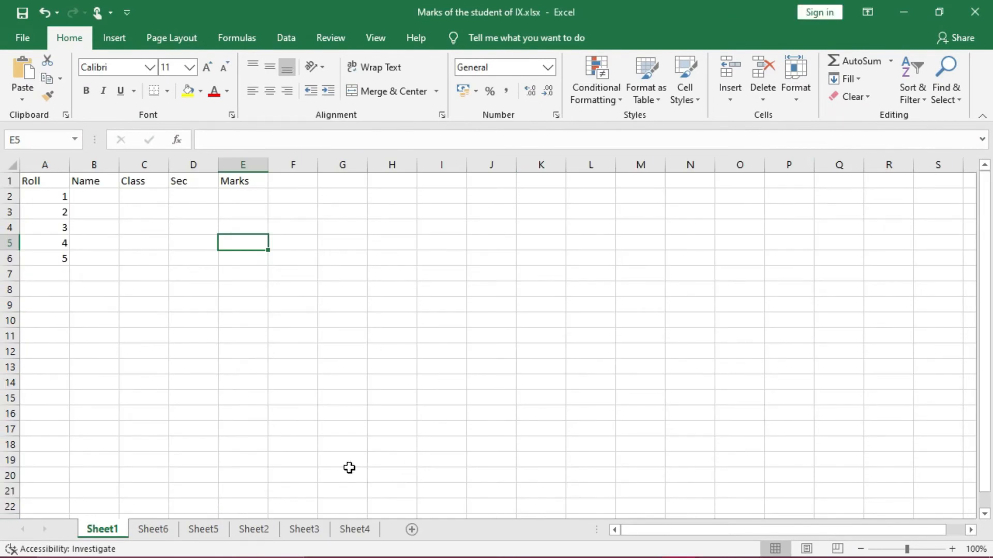
Delete the worksheets Sheet6 and Sheet5 from the workbook
{"action": "right_click", "coordinate": [158, 530]}
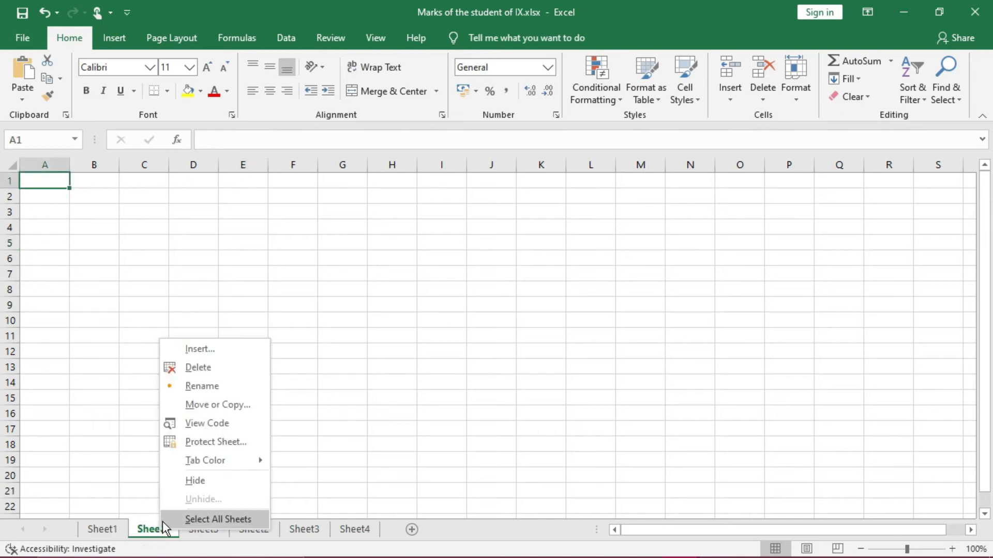
{"action": "left_click", "coordinate": [200, 367]}
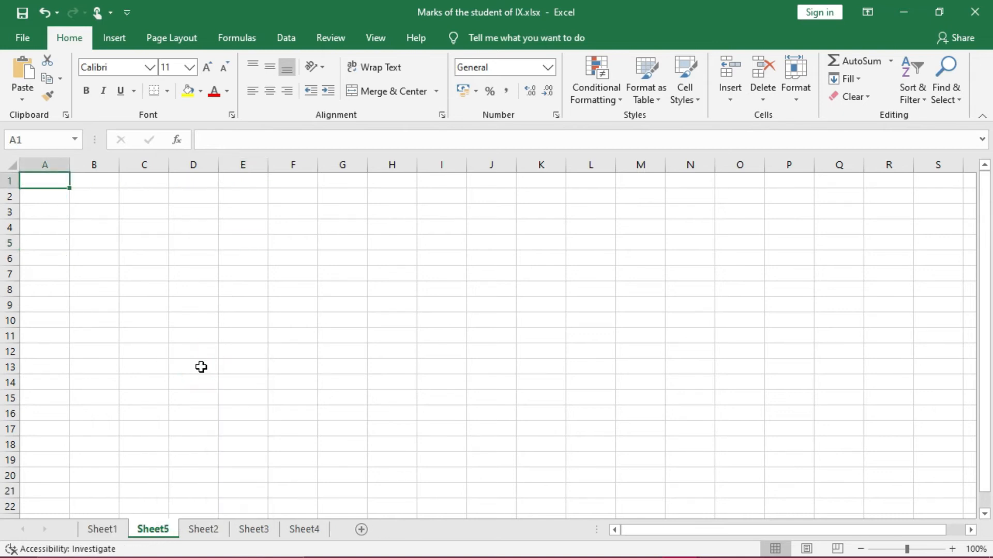
{"action": "right_click", "coordinate": [165, 525]}
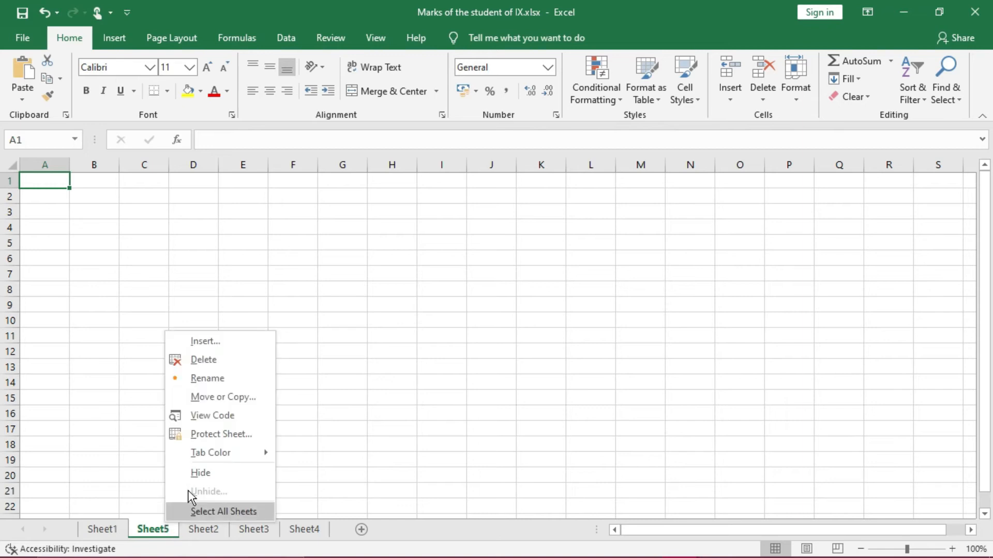
{"action": "left_click", "coordinate": [210, 358]}
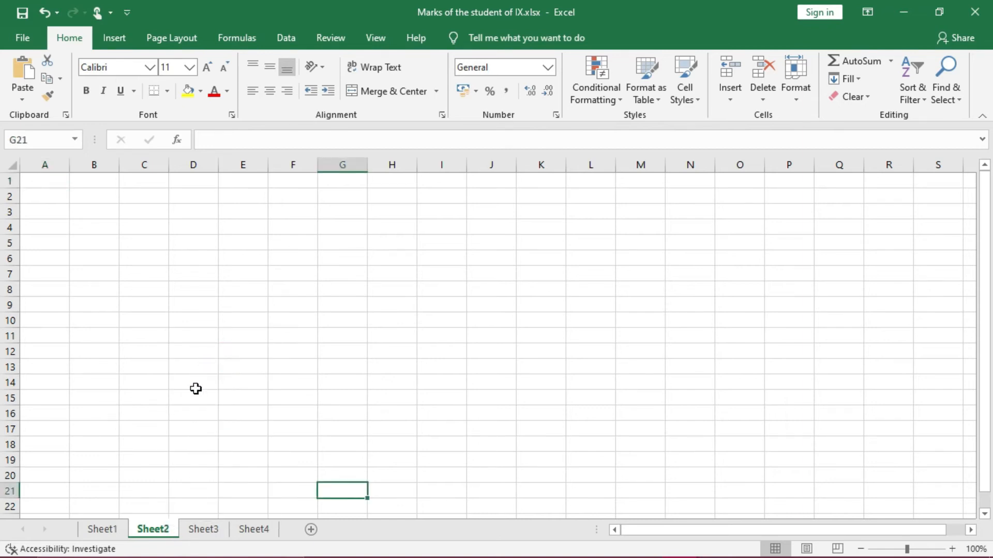
Rename the Sheet1 worksheet as "Marks of IX"
{"action": "left_click", "coordinate": [115, 528]}
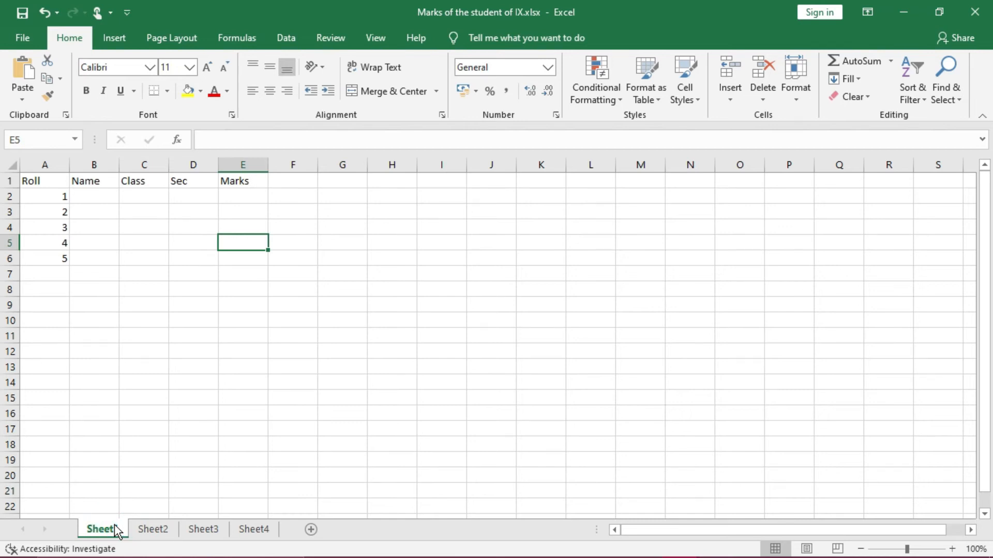
{"action": "right_click", "coordinate": [114, 524]}
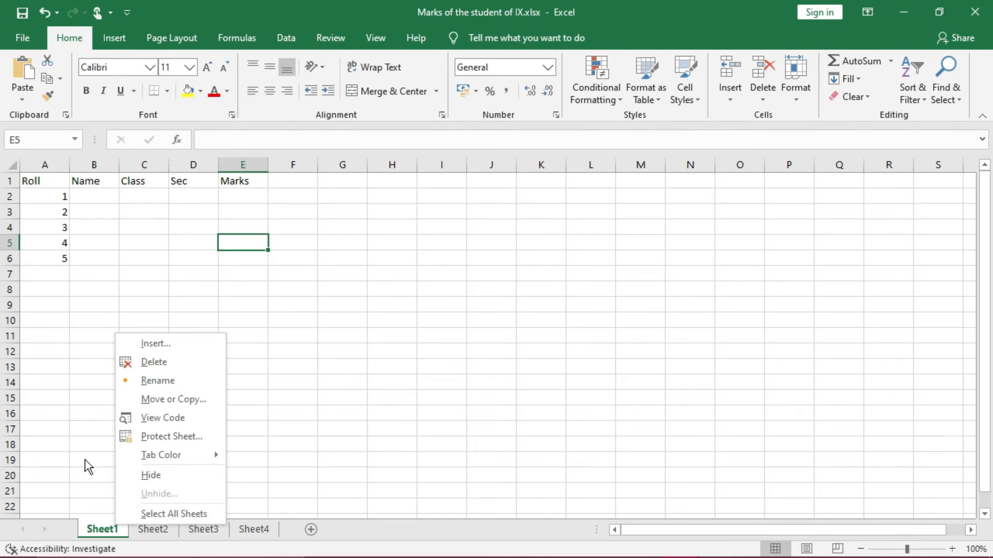
{"action": "left_click", "coordinate": [160, 382]}
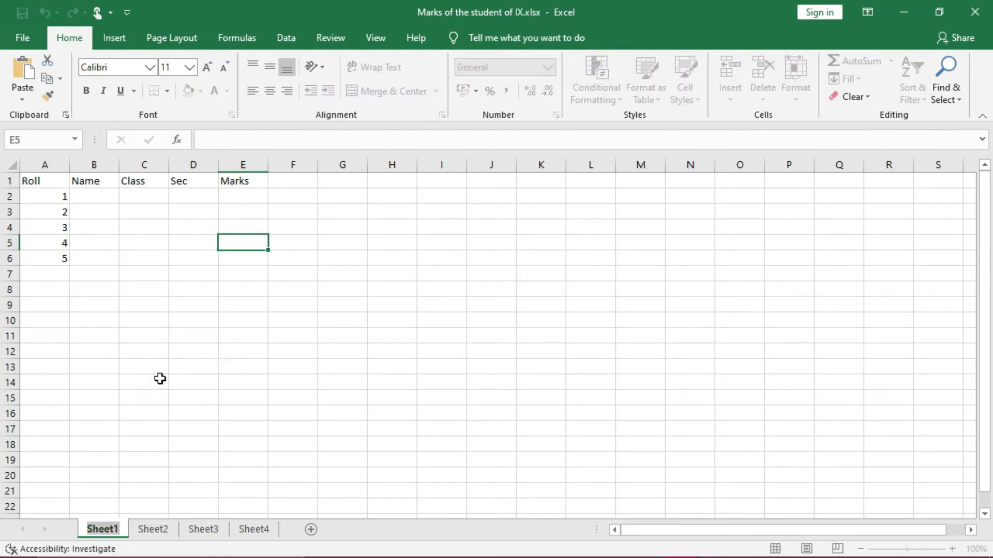
{"action": "type", "text": "Marks o"}
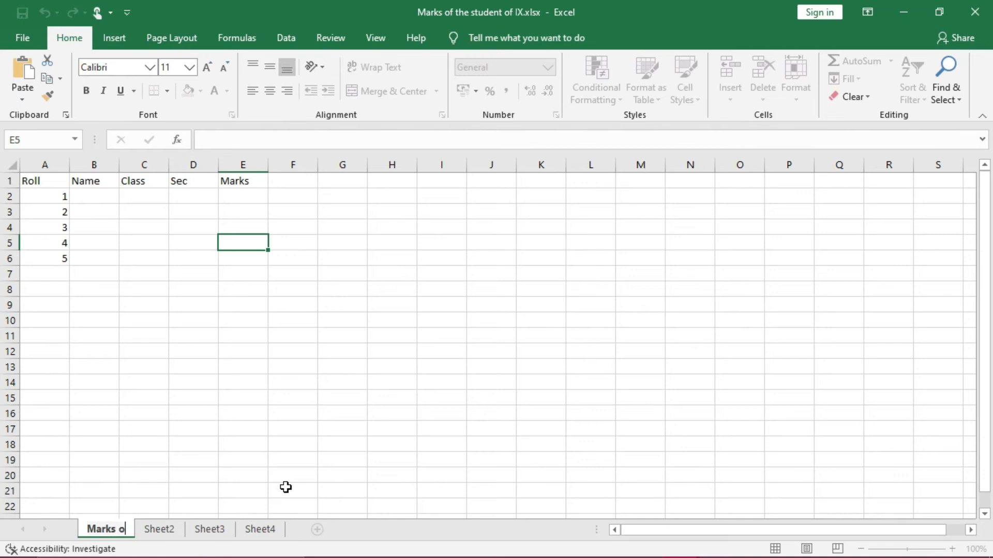
{"action": "type", "text": "f IX"}
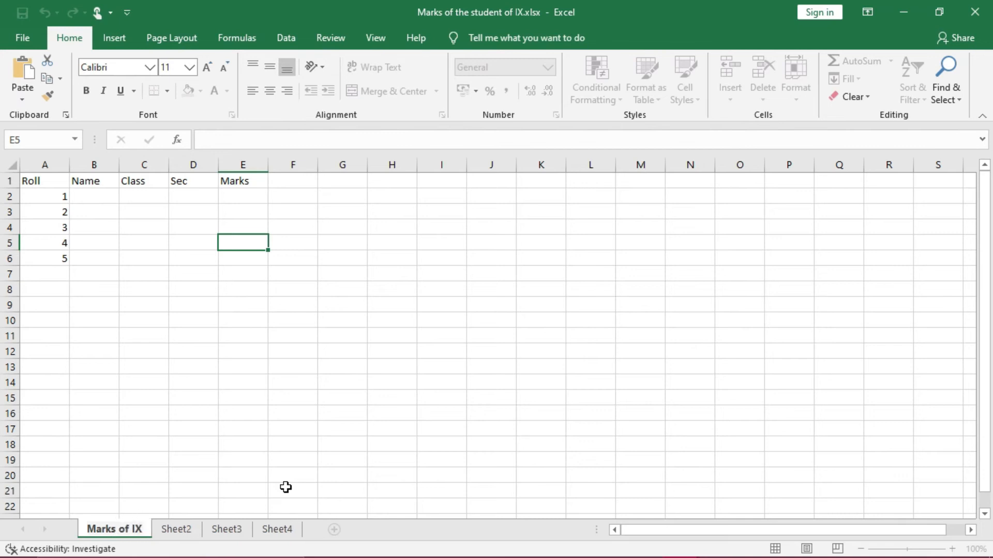
{"action": "left_click", "coordinate": [325, 425]}
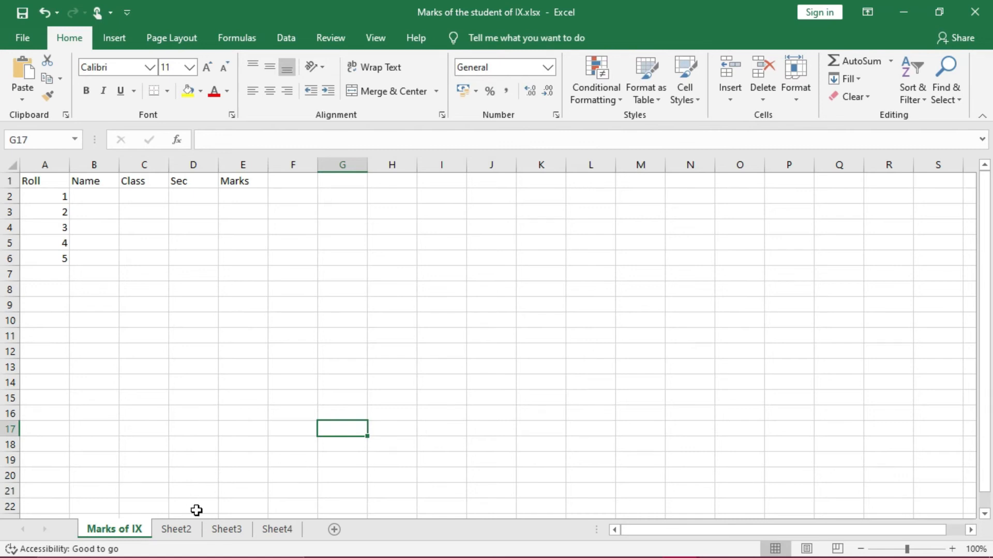
Rename the Sheet2 worksheet as "Marks of X"
{"action": "left_click", "coordinate": [182, 533]}
{"action": "right_click", "coordinate": [182, 533]}
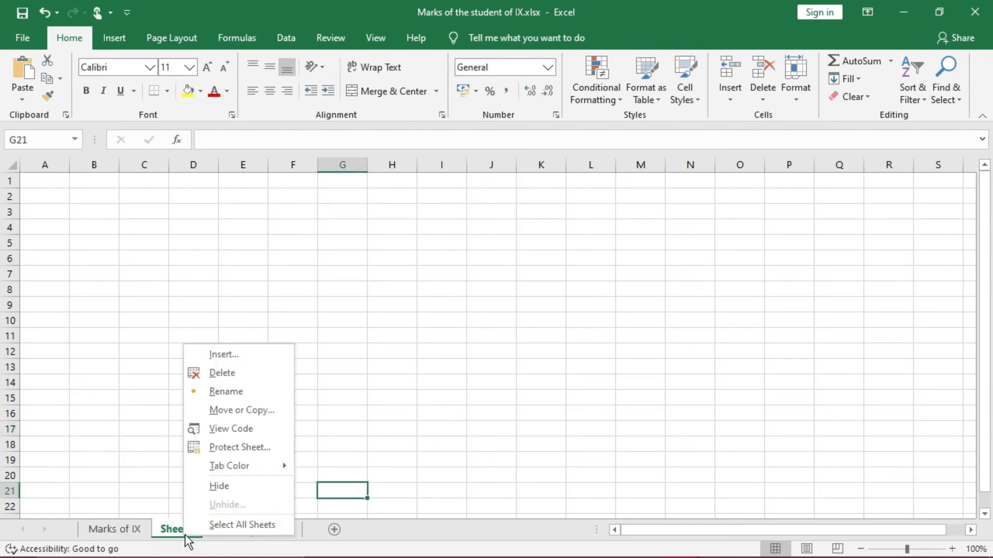
{"action": "left_click", "coordinate": [225, 396]}
{"action": "type", "text": "Marks o"}
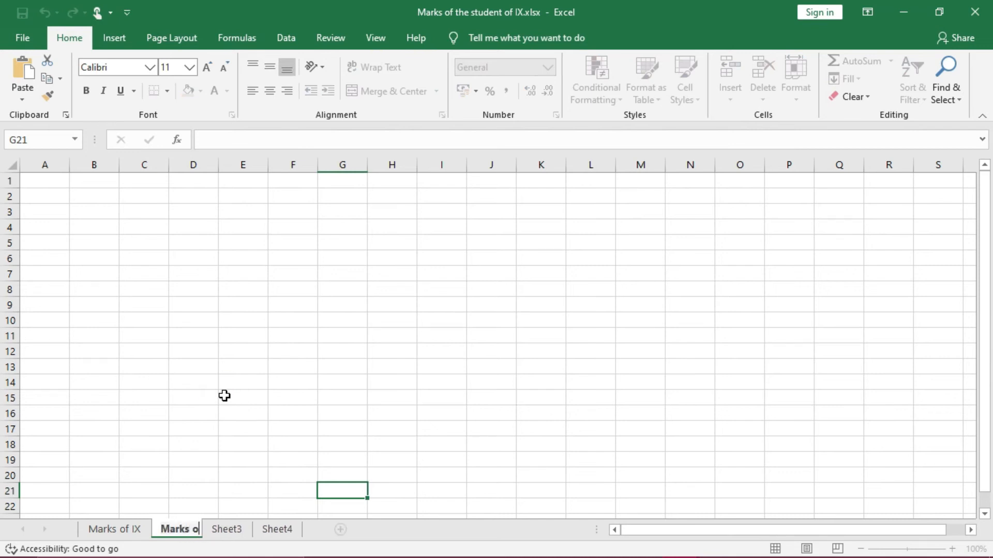
{"action": "type", "text": "f X"}
{"action": "left_click", "coordinate": [340, 382]}
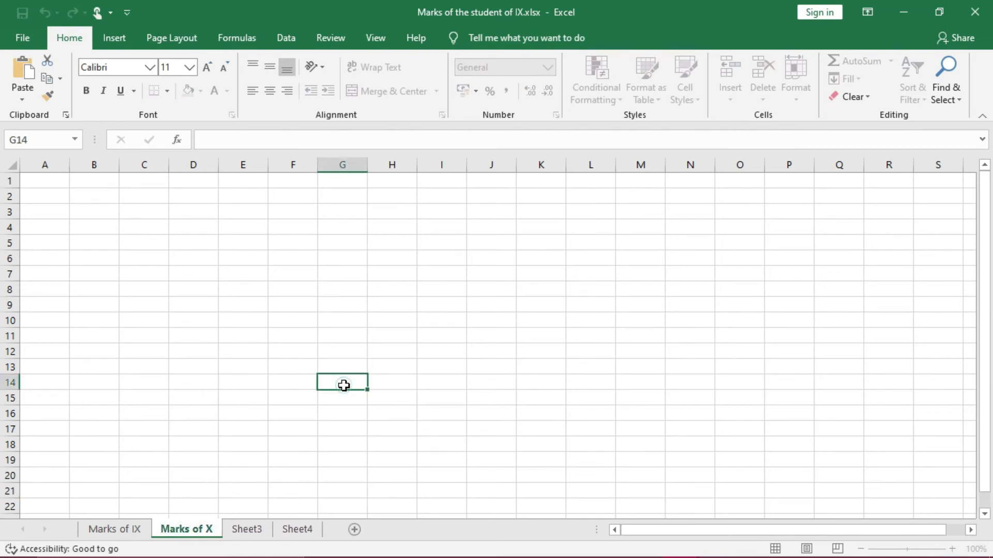
Set the tab color of the "Marks of IX" worksheet to a dark gold theme color
{"action": "left_click", "coordinate": [133, 530]}
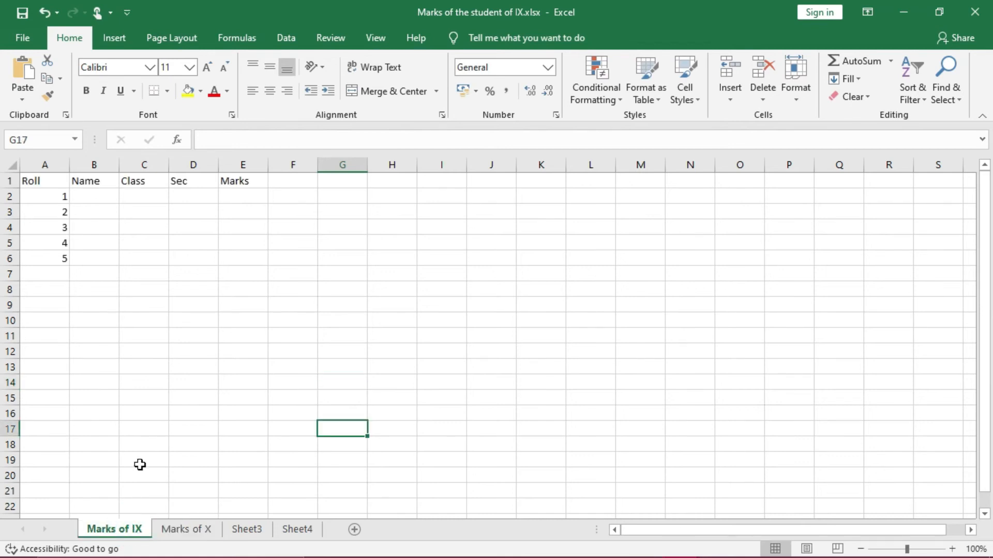
{"action": "right_click", "coordinate": [116, 525]}
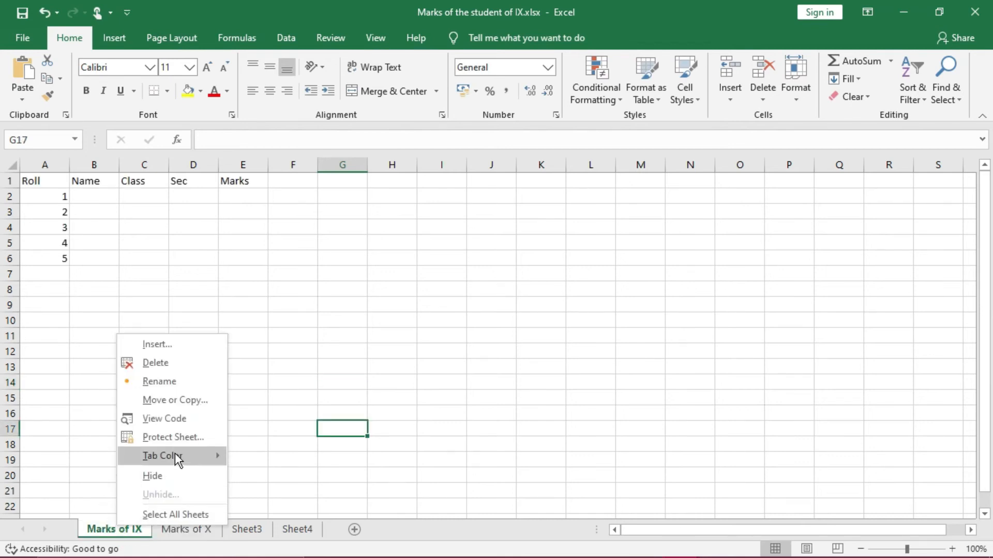
{"action": "mouse_move", "coordinate": [177, 457]}
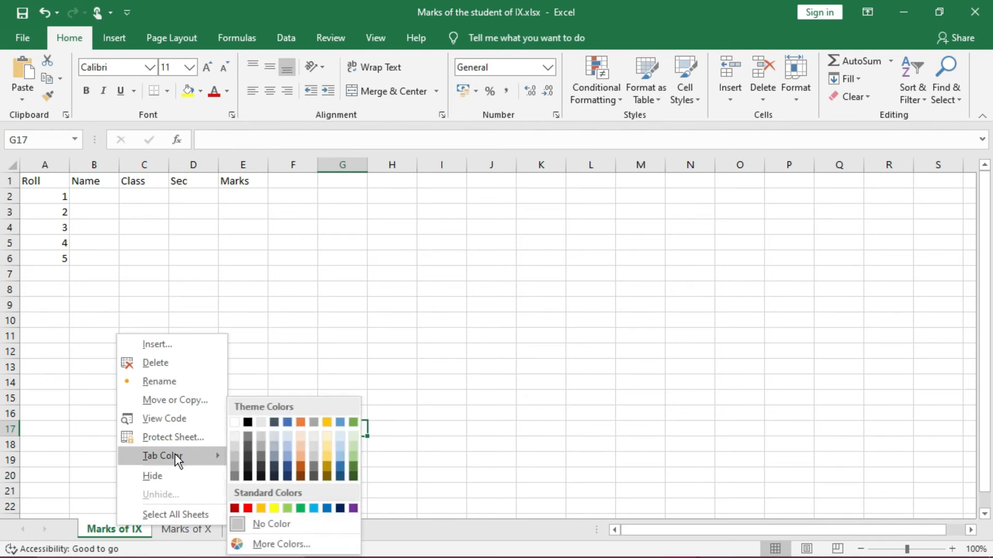
{"action": "left_click", "coordinate": [326, 471]}
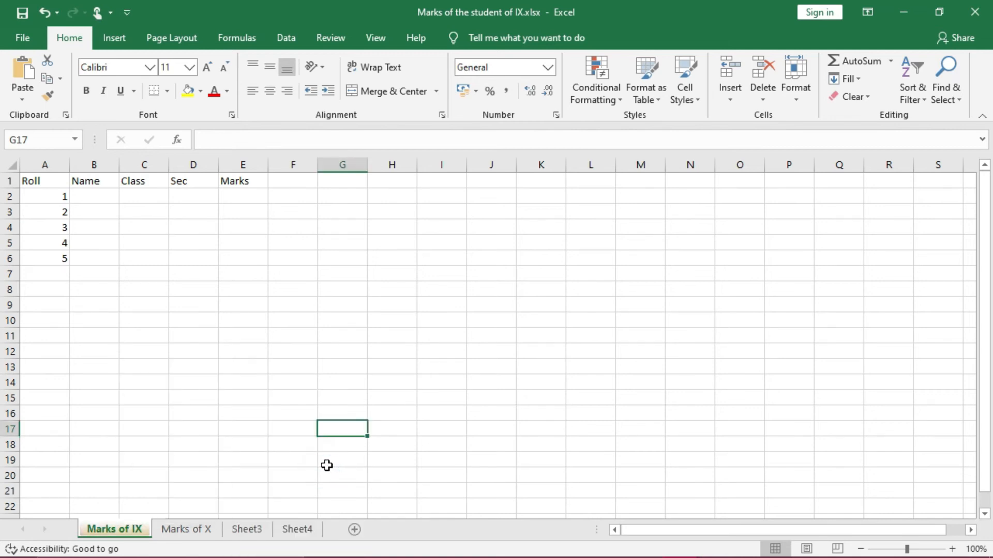
Set the tab color of the "Marks of X" worksheet to a darker blue theme color and switch to Sheet3 to check it
{"action": "right_click", "coordinate": [200, 528]}
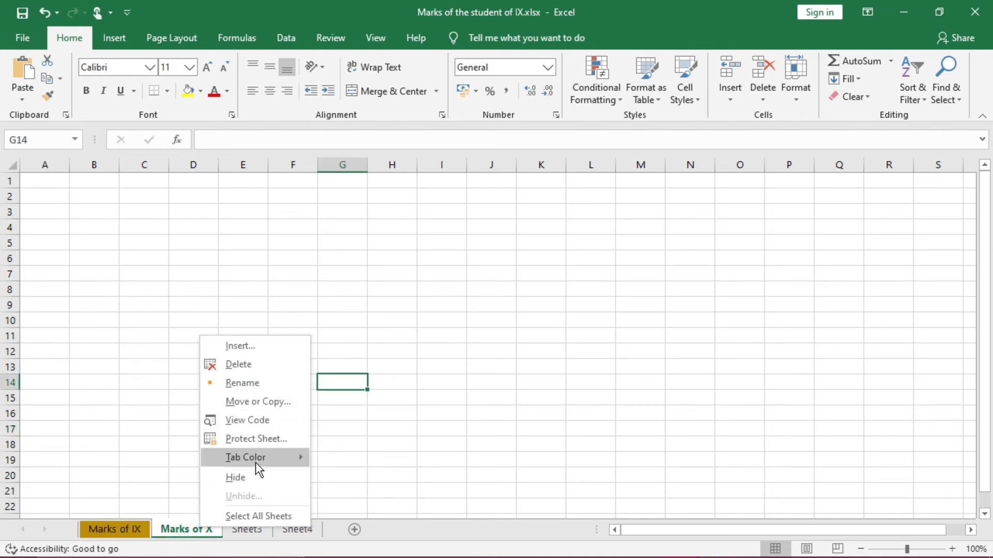
{"action": "mouse_move", "coordinate": [256, 461]}
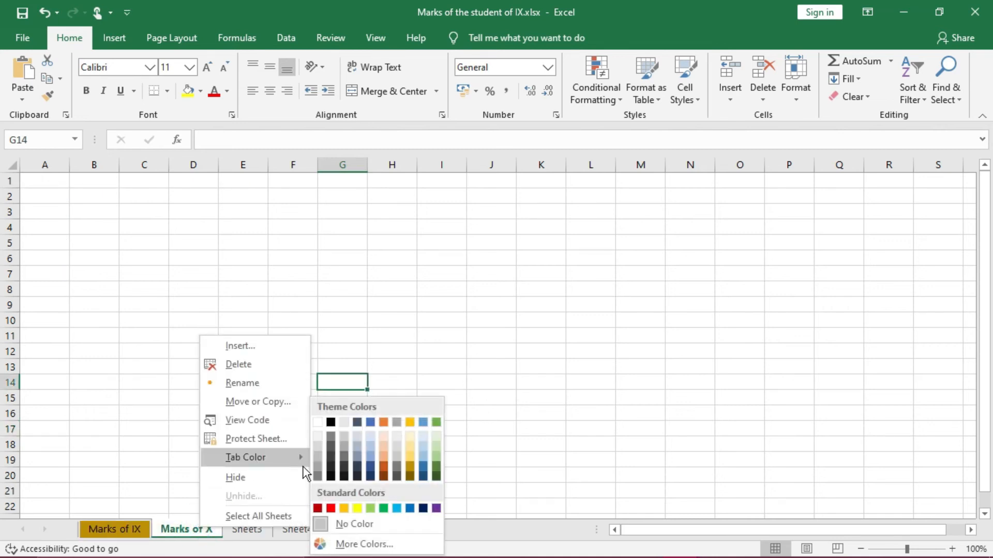
{"action": "left_click", "coordinate": [424, 469]}
{"action": "left_click", "coordinate": [348, 443]}
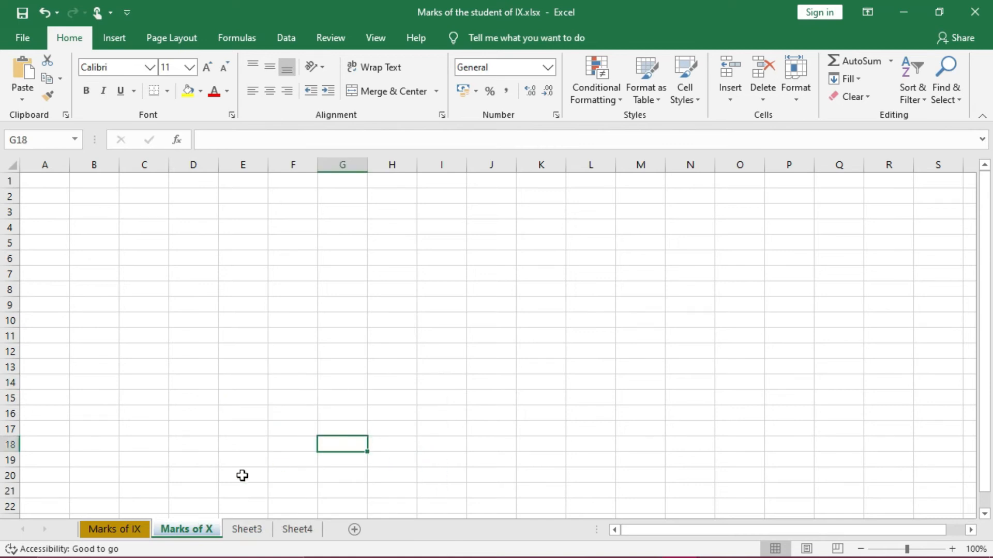
{"action": "left_click", "coordinate": [261, 530]}
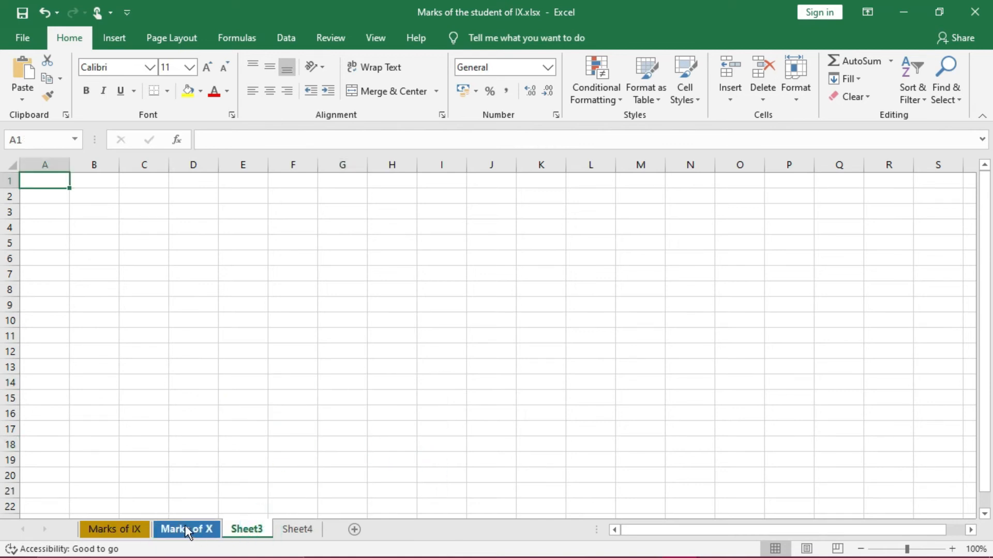
{"action": "left_click", "coordinate": [129, 531]}
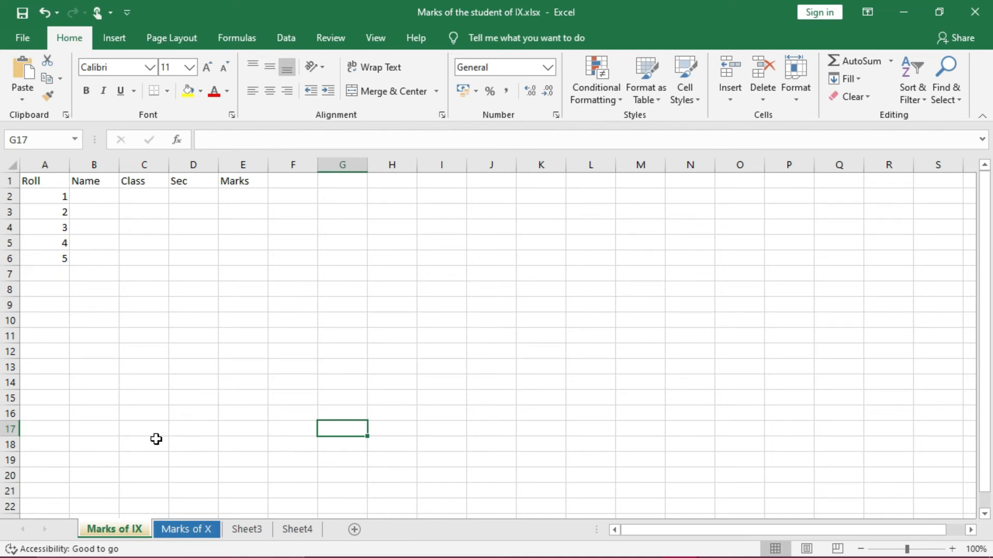
{"action": "right_click", "coordinate": [126, 528]}
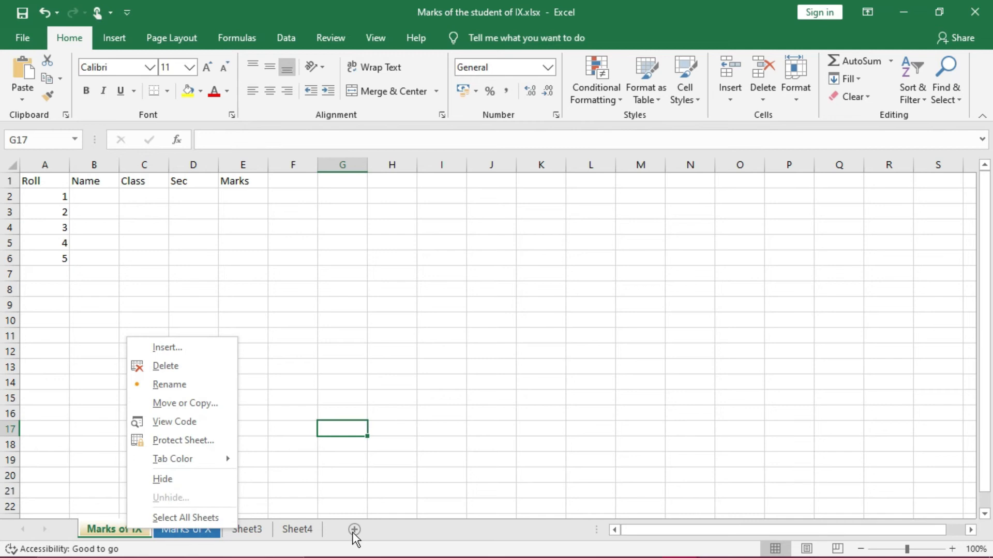
{"action": "left_click", "coordinate": [322, 498]}
{"action": "mouse_move", "coordinate": [263, 526]}
{"action": "left_mouse_down"}
{"action": "mouse_move", "coordinate": [222, 520]}
{"action": "mouse_move", "coordinate": [183, 535]}
{"action": "mouse_move", "coordinate": [266, 522]}
{"action": "mouse_move", "coordinate": [297, 535]}
{"action": "left_mouse_up"}
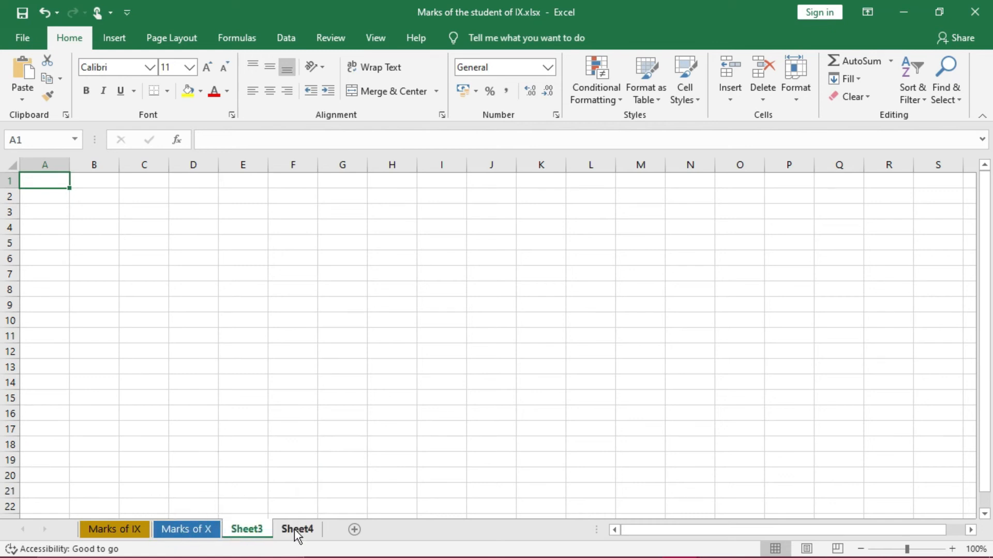
Create a copy of the "Marks of IX" worksheet in the same workbook, placed before the original
{"action": "left_click", "coordinate": [138, 532]}
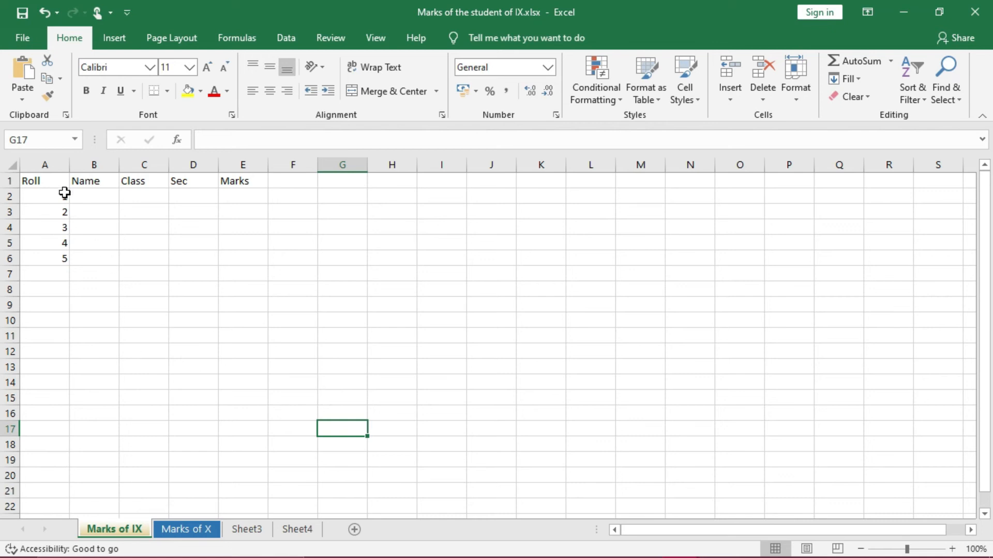
{"action": "right_click", "coordinate": [126, 531]}
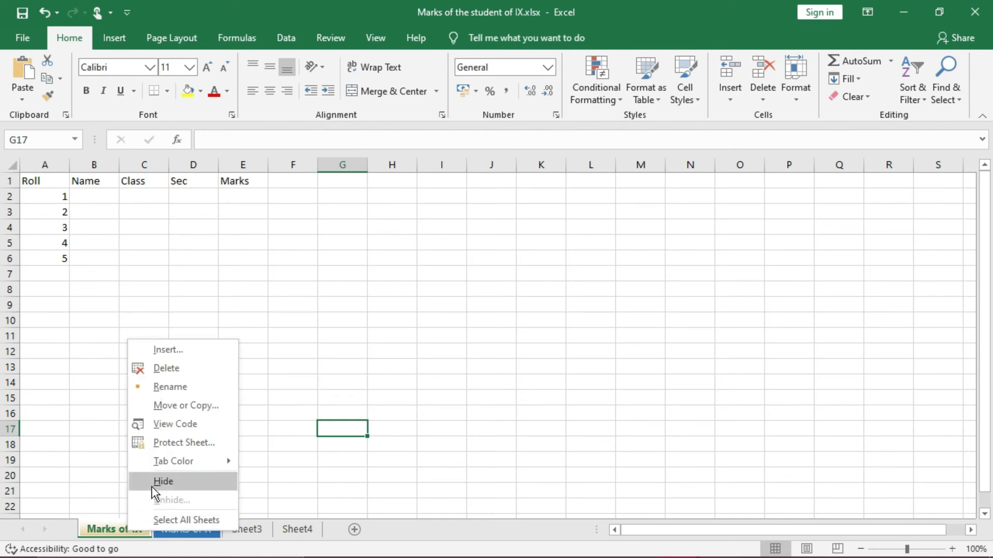
{"action": "left_click", "coordinate": [171, 406]}
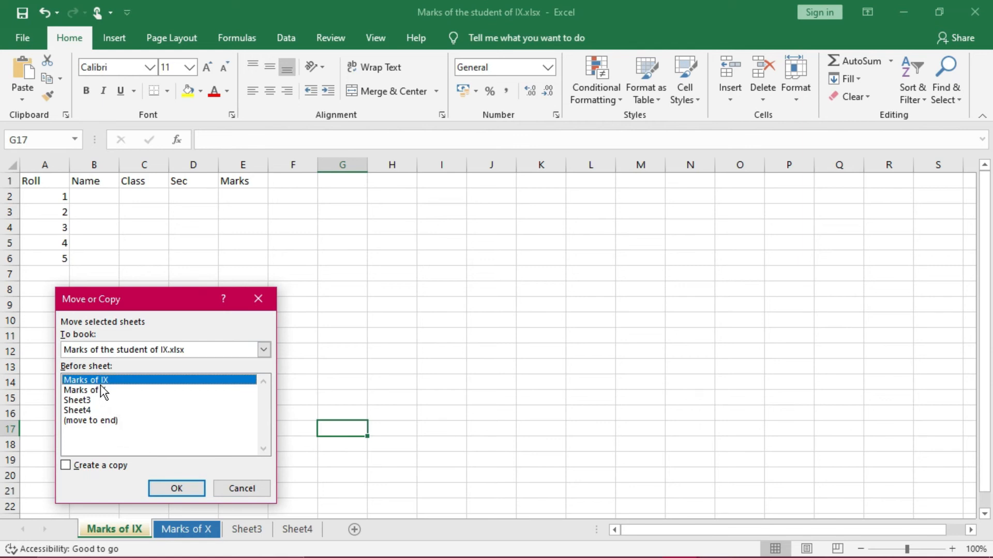
{"action": "left_click", "coordinate": [103, 470]}
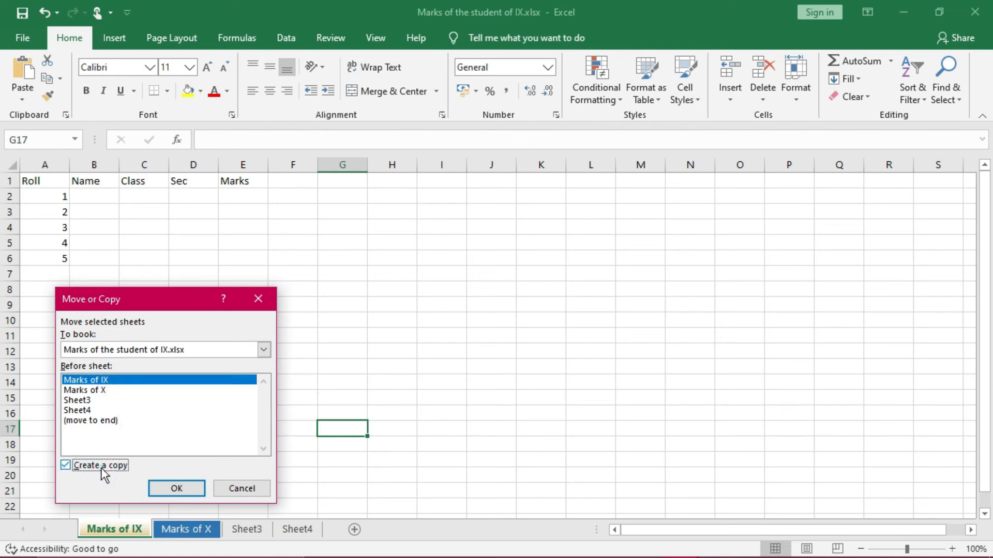
{"action": "left_click", "coordinate": [177, 489]}
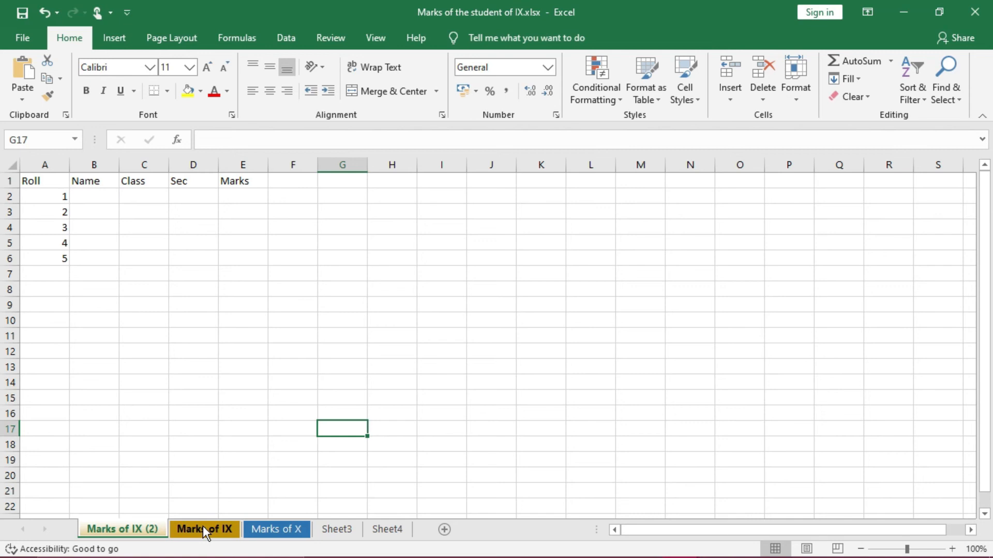
Rename the copied worksheet as "Marks of IX D" and compare it with the original "Marks of IX" sheet
{"action": "right_click", "coordinate": [145, 531]}
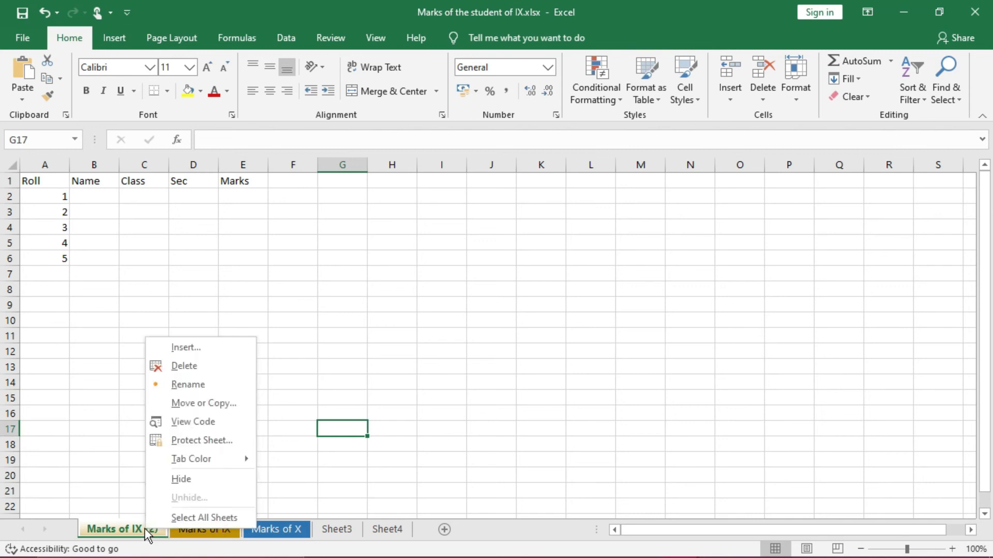
{"action": "left_click", "coordinate": [178, 384]}
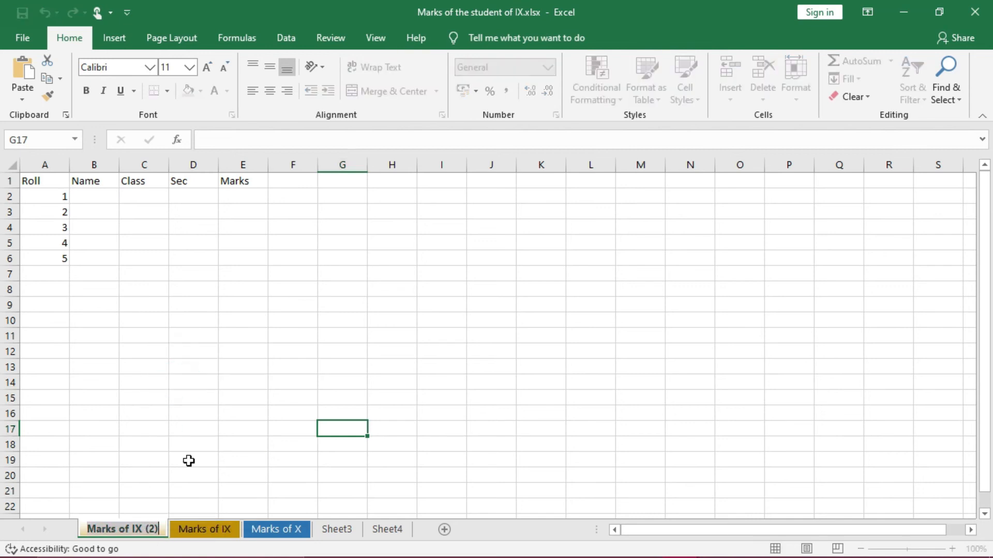
{"action": "left_click", "coordinate": [159, 527]}
{"action": "key", "text": "BackSpace"}
{"action": "key", "text": "BackSpace"}
{"action": "key", "text": "BackSpace"}
{"action": "type", "text": "D"}
{"action": "left_click", "coordinate": [547, 367]}
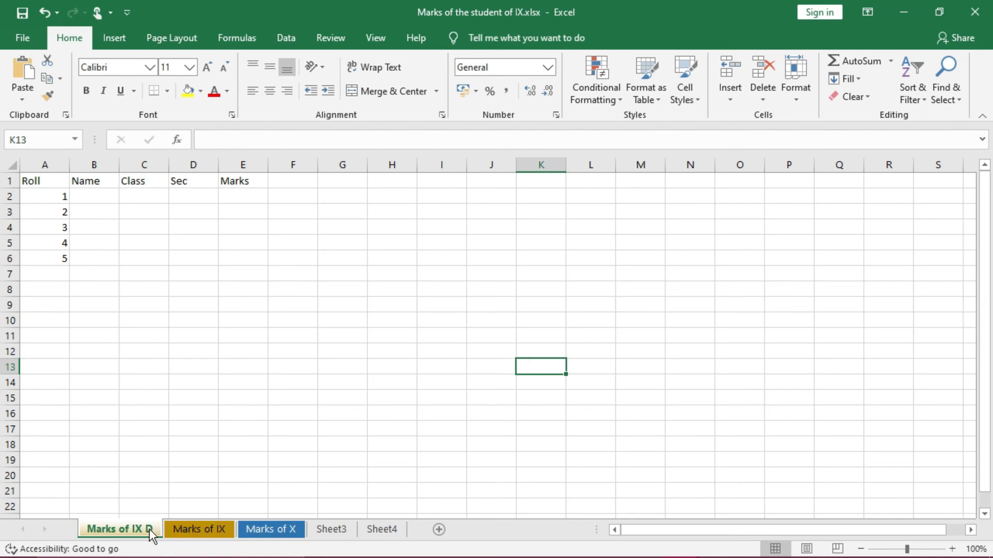
{"action": "left_click", "coordinate": [191, 533]}
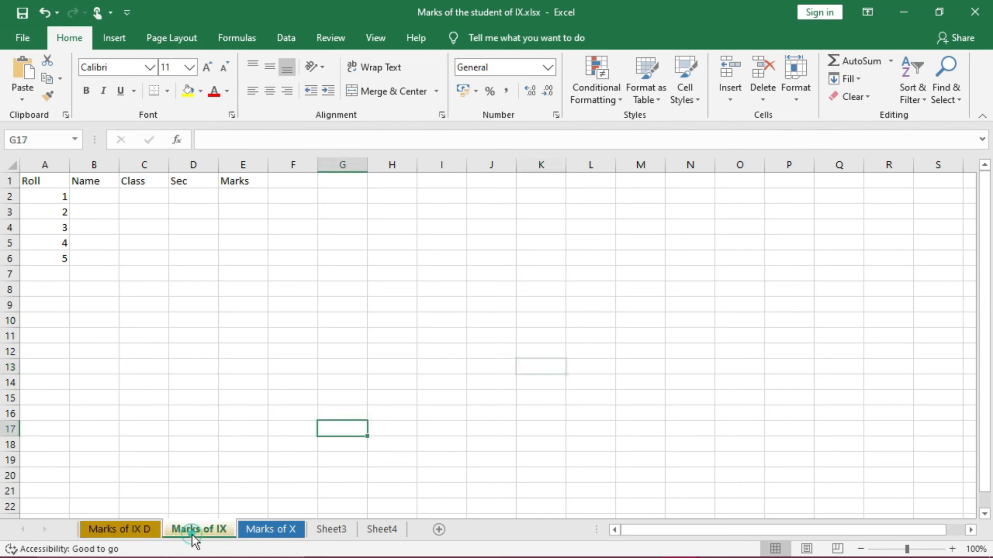
{"action": "left_click", "coordinate": [129, 533]}
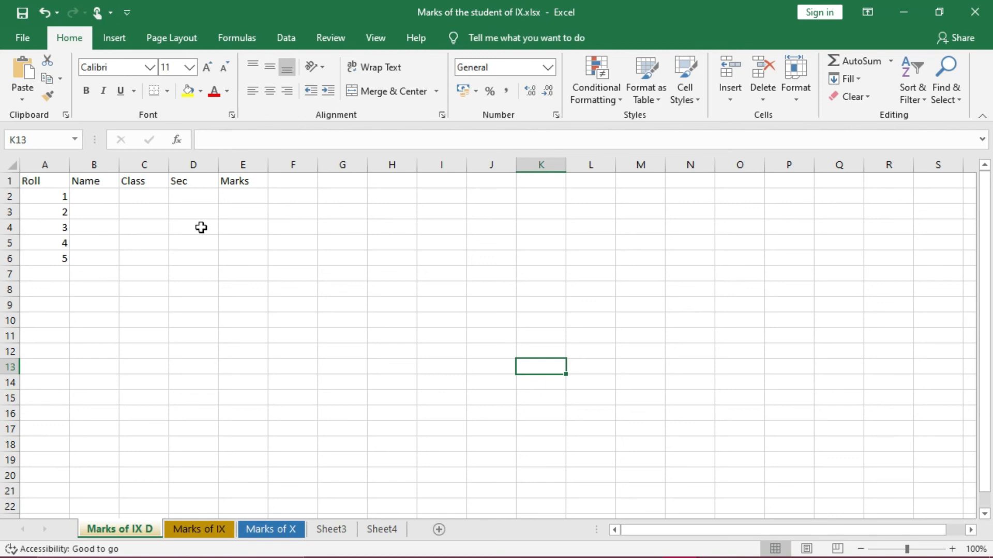
Close the "Marks of the student of IX.xlsx" workbook and save its changes
{"action": "left_click", "coordinate": [23, 39]}
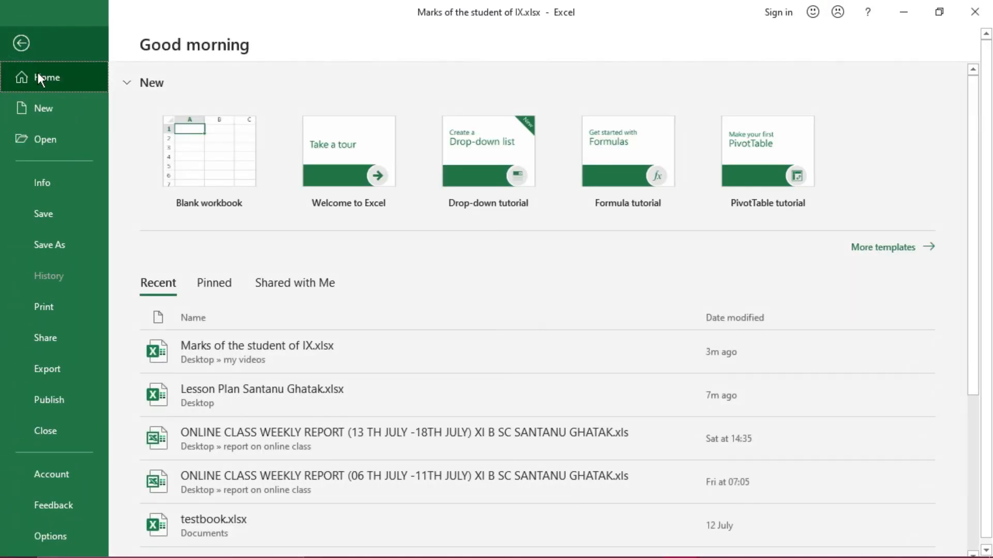
{"action": "left_click", "coordinate": [977, 13]}
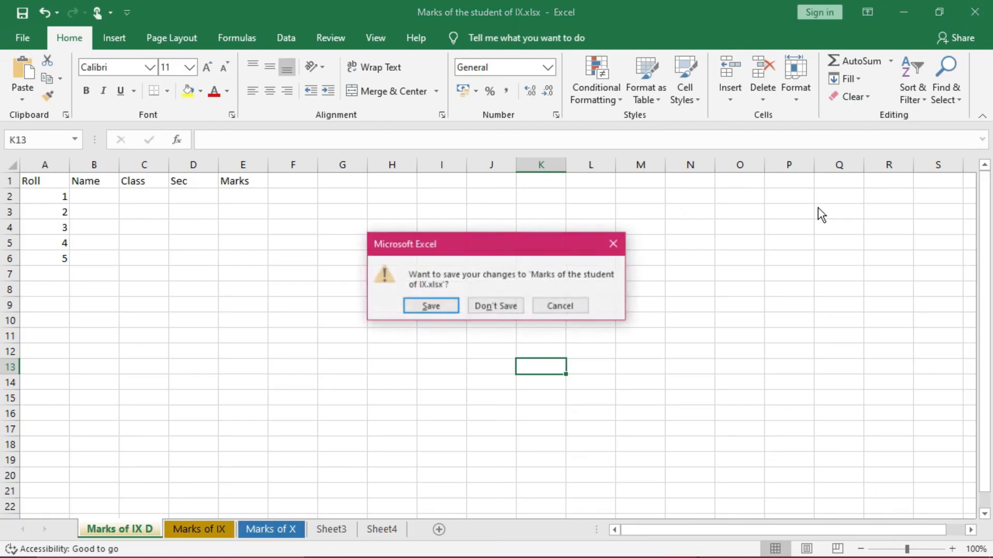
{"action": "left_click", "coordinate": [454, 305]}
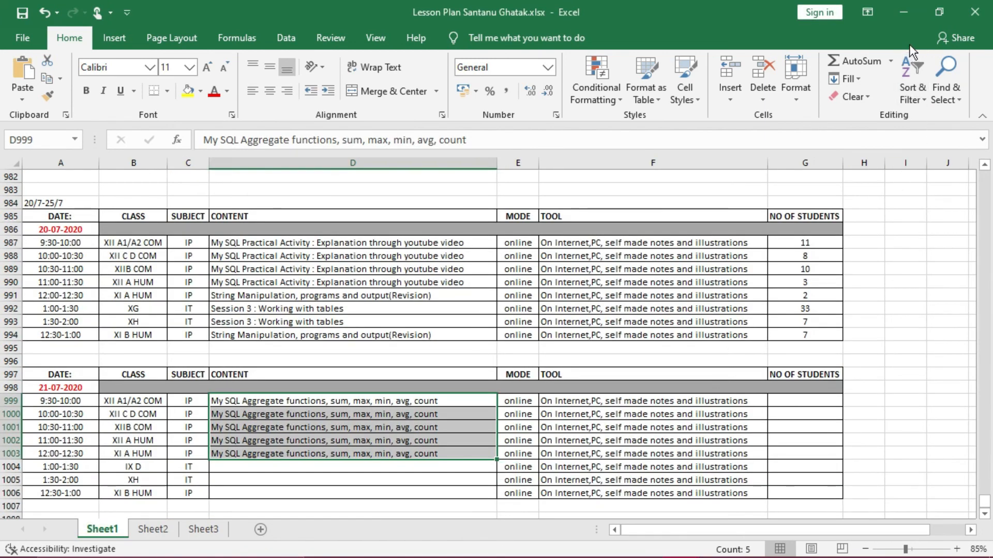
Minimize the other open workbook and reopen "Marks of the student of IX.xlsx" from the "my videos" folder on the desktop
{"action": "left_click", "coordinate": [902, 12]}
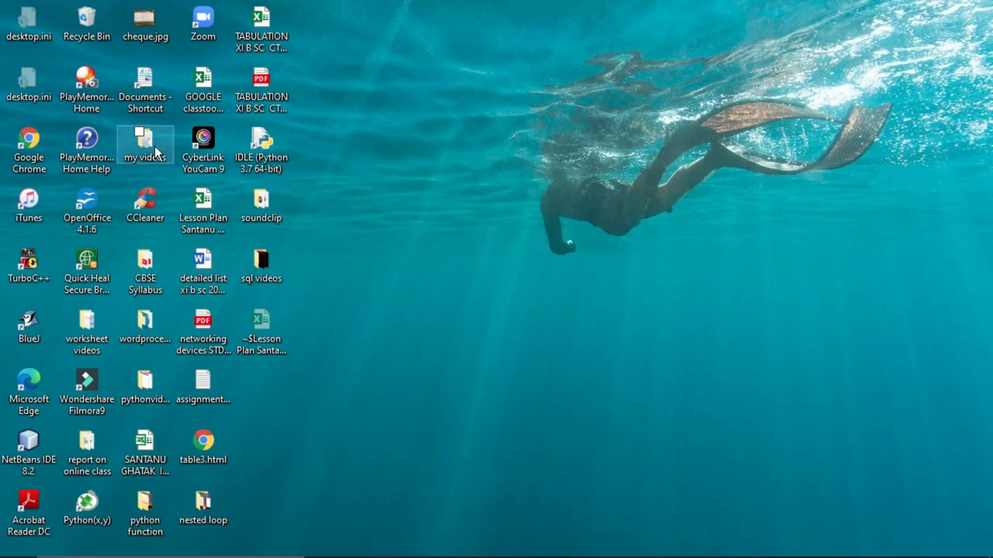
{"action": "mouse_move", "coordinate": [149, 140]}
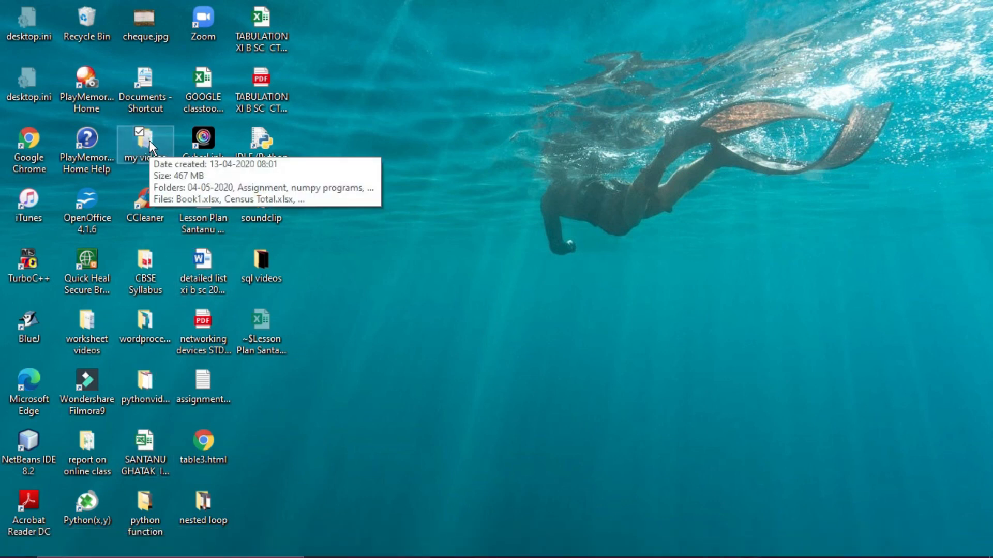
{"action": "double_click", "coordinate": [149, 141]}
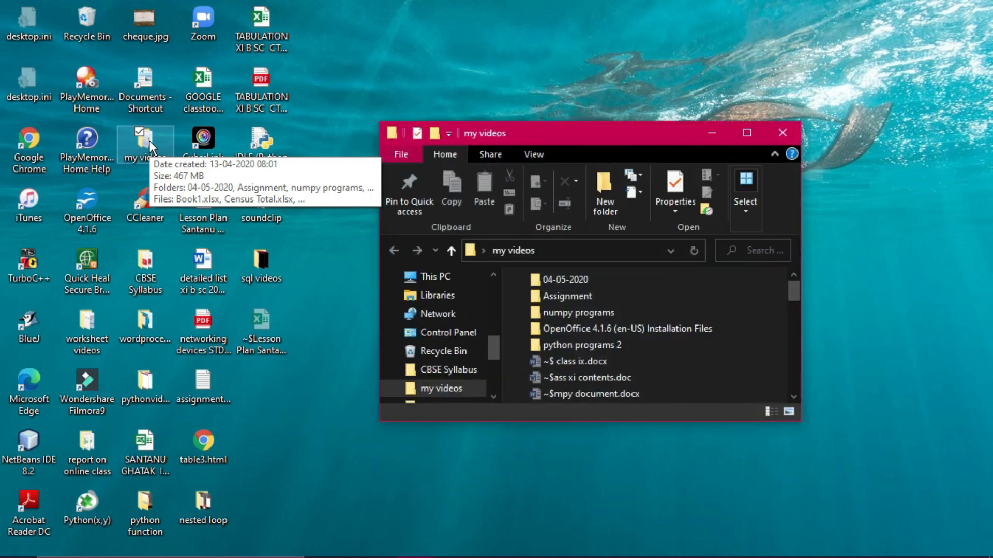
{"action": "left_click", "coordinate": [746, 134]}
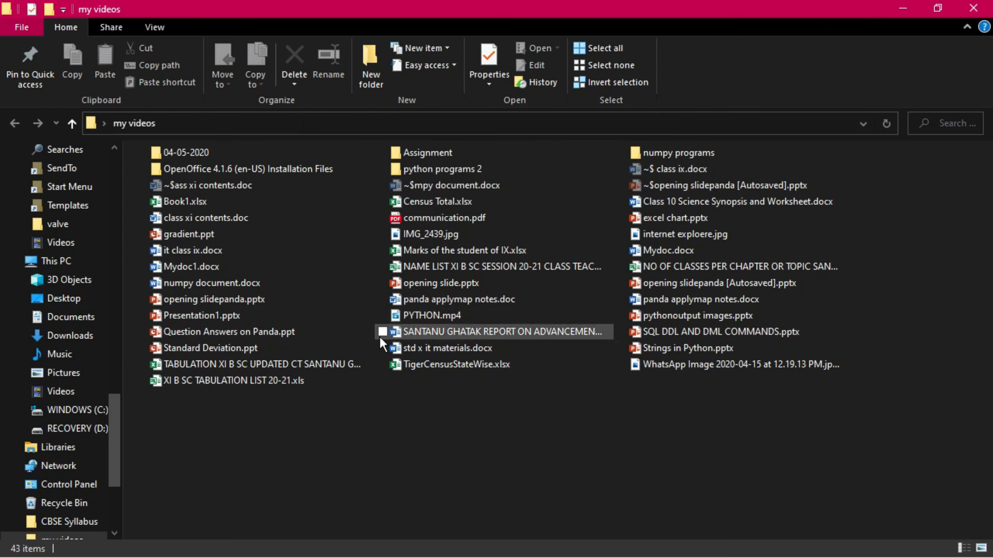
{"action": "left_click", "coordinate": [454, 251]}
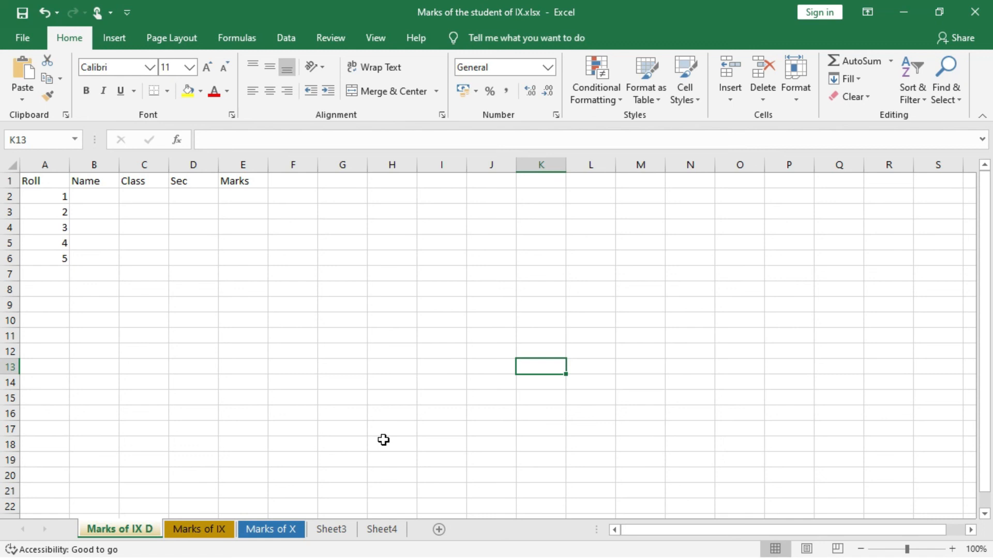
Close the reopened workbook and clear the desktop by minimizing the other workbook and closing the "my videos" folder window
{"action": "left_click", "coordinate": [22, 41]}
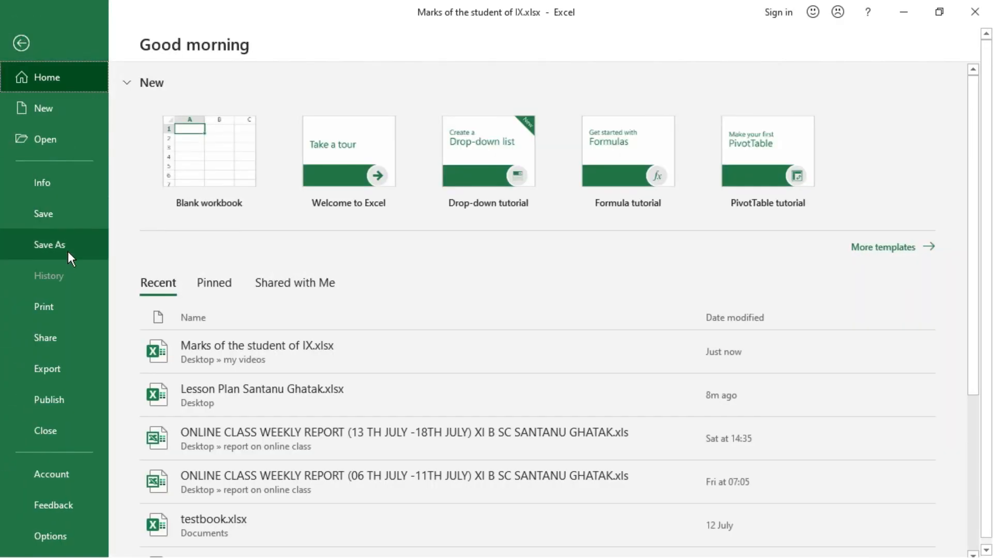
{"action": "left_click", "coordinate": [64, 426]}
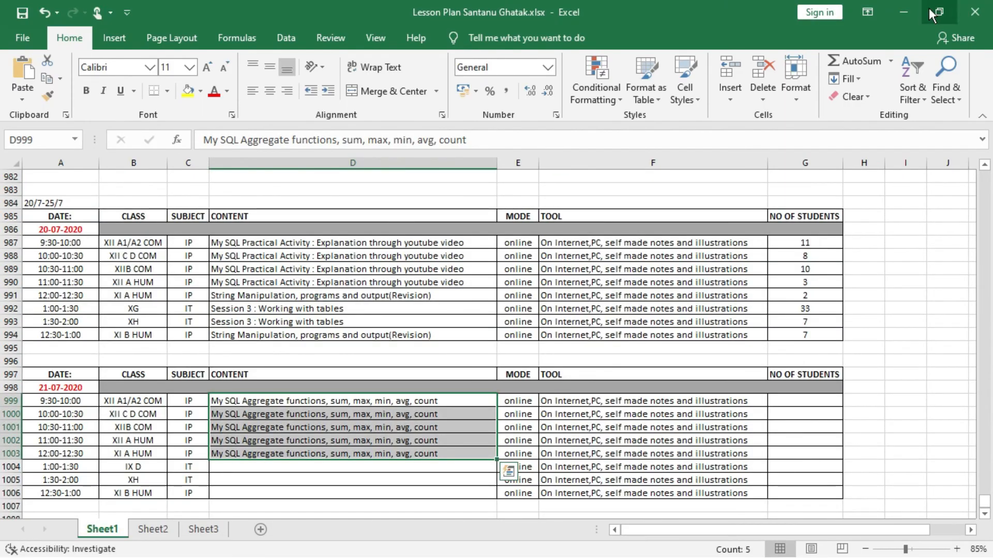
{"action": "left_click", "coordinate": [908, 7]}
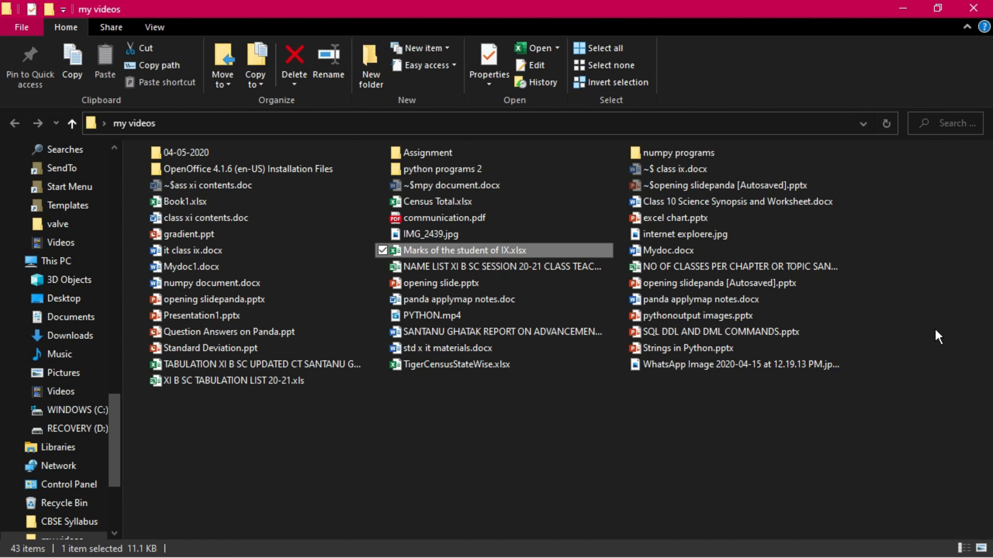
{"action": "left_click", "coordinate": [973, 8]}
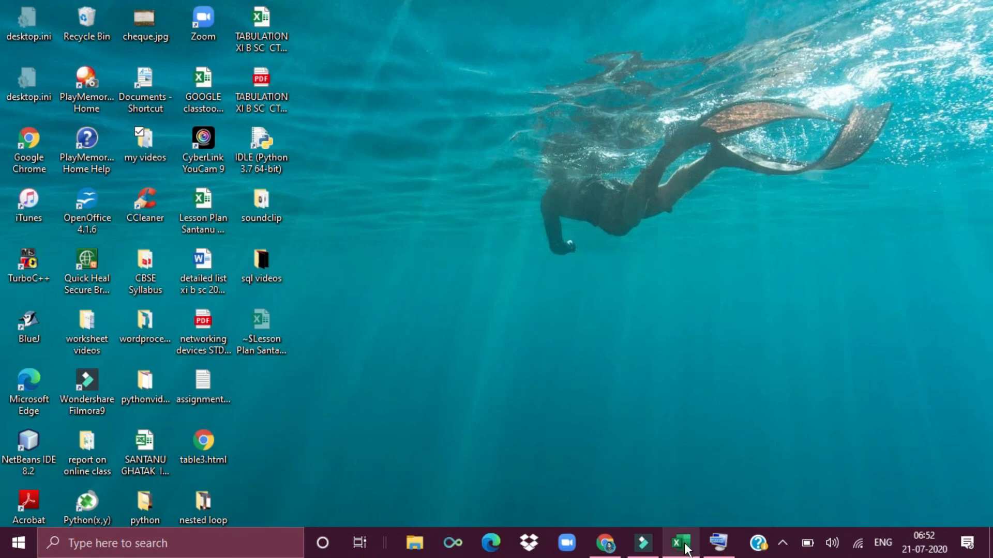
{"action": "mouse_move", "coordinate": [680, 543]}
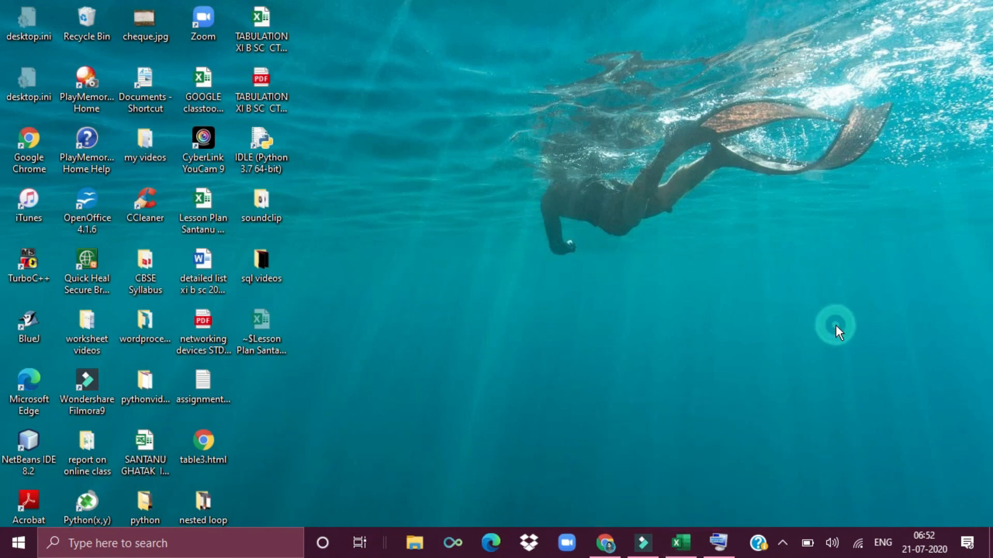